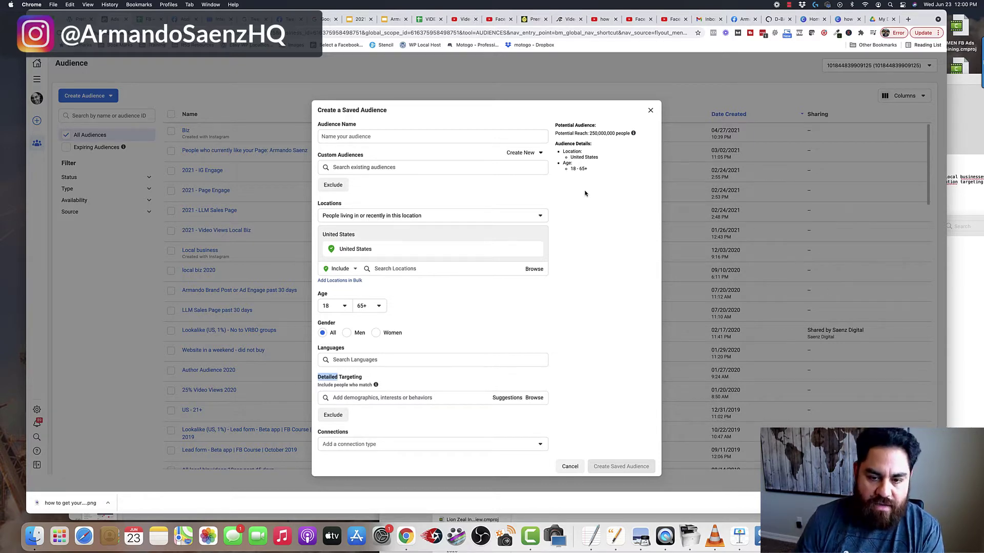
pyautogui.click(145, 19)
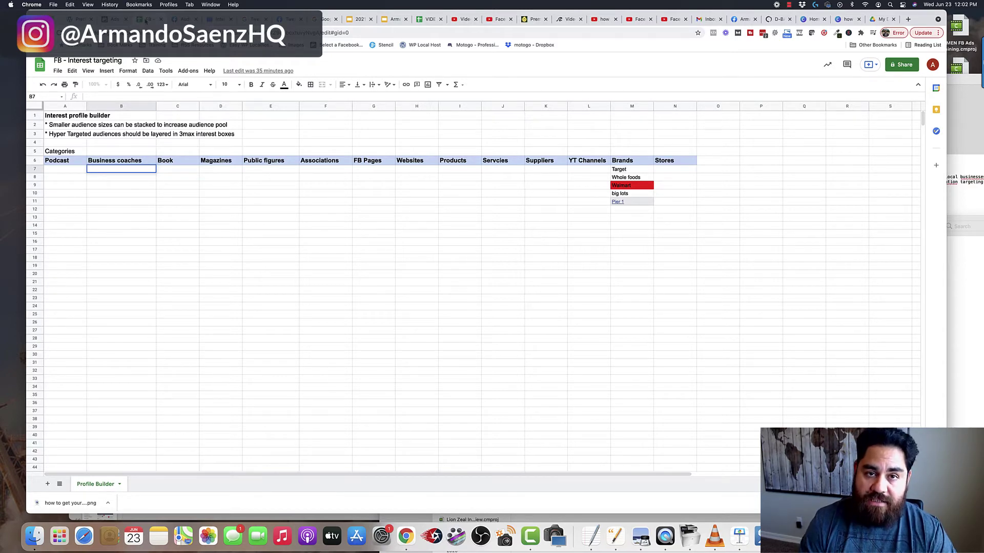
pyautogui.click(115, 20)
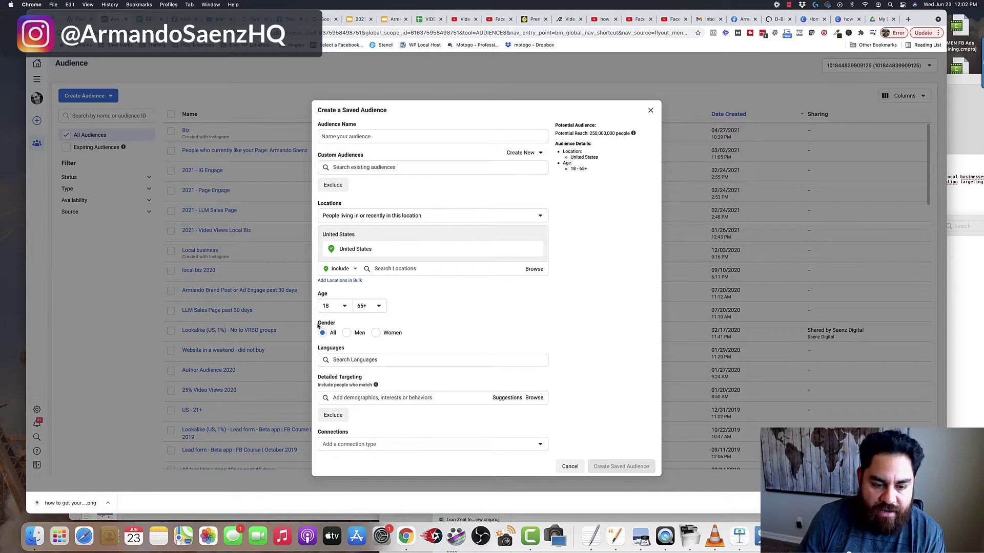
# Add an Exclude field below the Detailed Targeting box of the saved audience.
pyautogui.moveTo(375, 385)
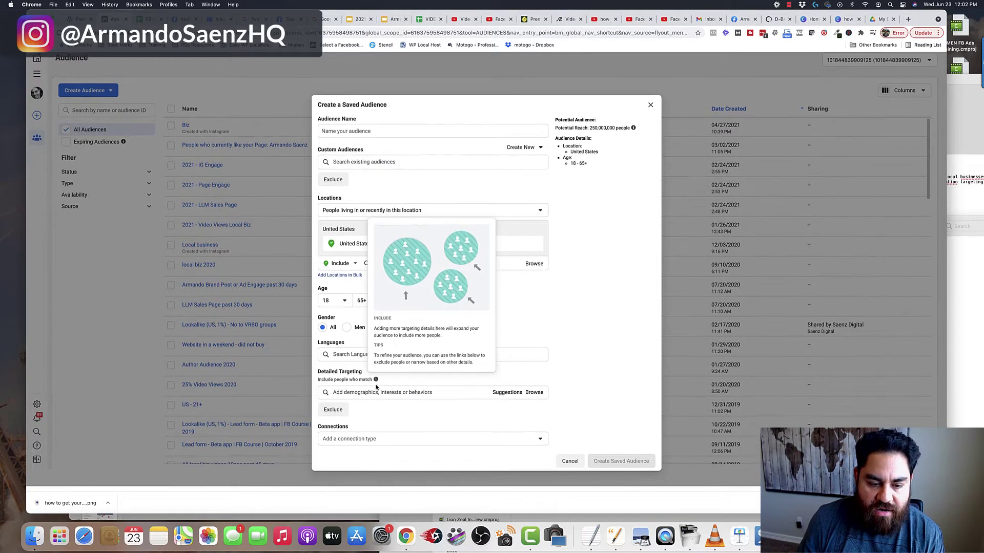
pyautogui.click(333, 415)
pyautogui.moveTo(377, 411)
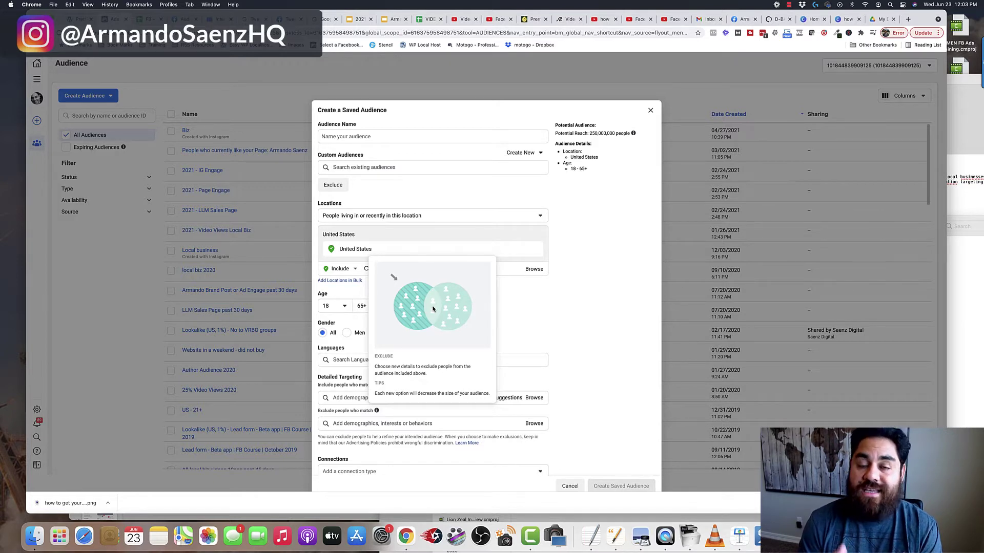
pyautogui.scroll(-1, 561, 343)
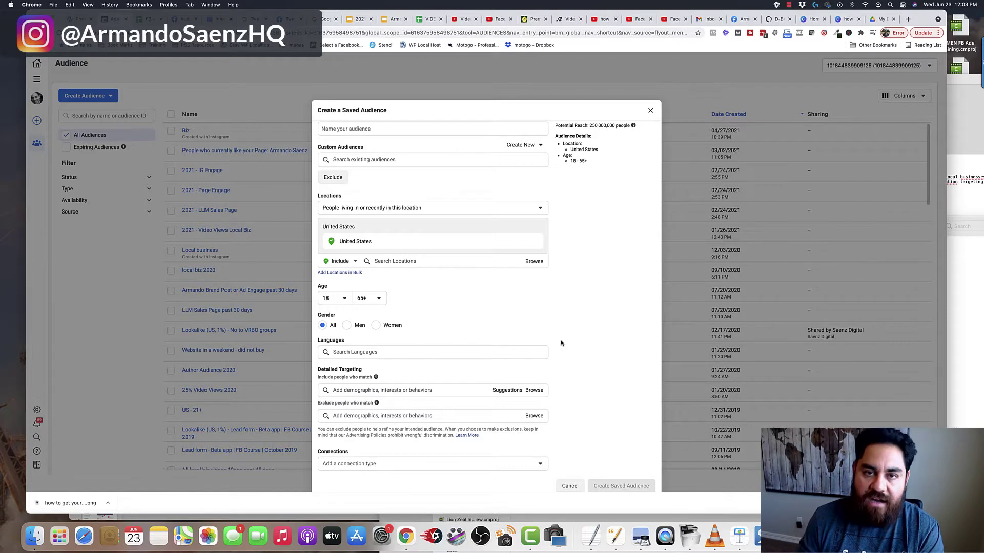
pyautogui.scroll(-1, 560, 343)
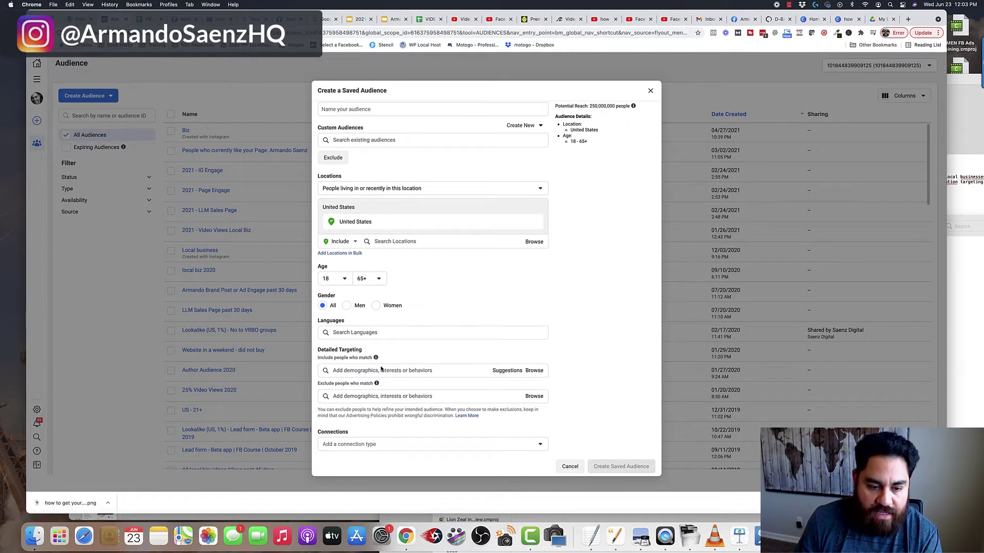
# Search 'guitar' in Detailed Targeting and add the Guitar interest under Arts and music.
pyautogui.click(402, 371)
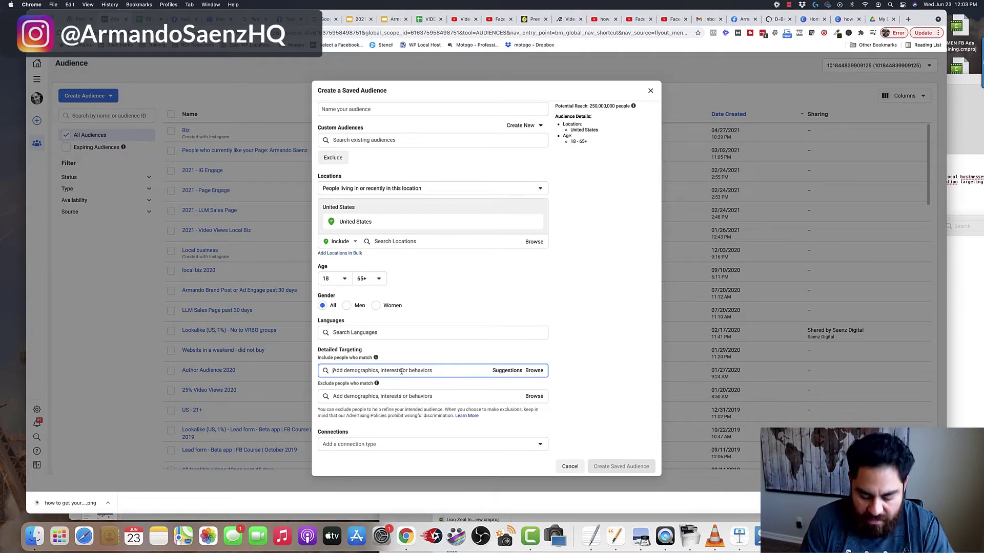
pyautogui.write('loc')
pyautogui.press('BackSpace')
pyautogui.press('BackSpace')
pyautogui.press('BackSpace')
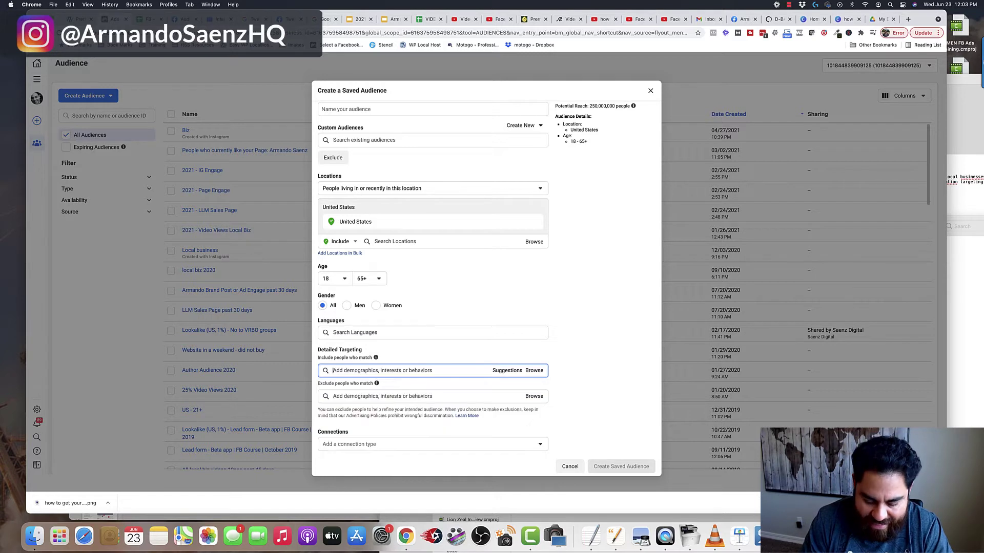
pyautogui.write('guitar')
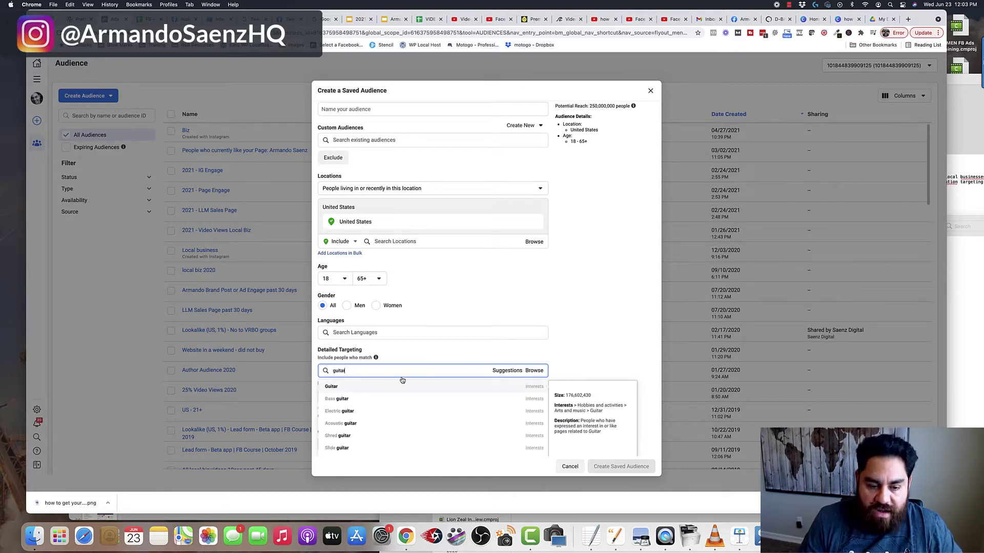
pyautogui.scroll(-1, 388, 407)
pyautogui.scroll(1, 348, 402)
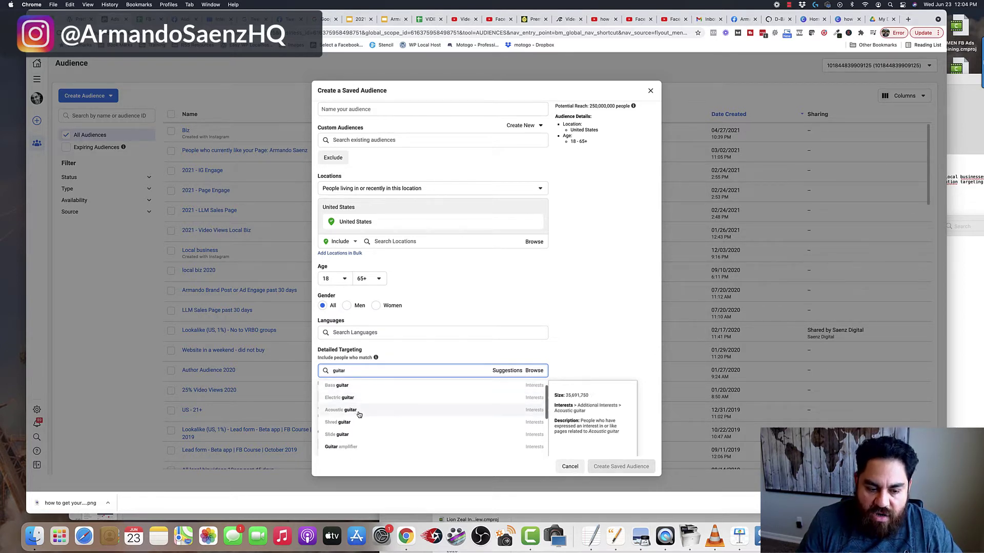
pyautogui.scroll(-3, 359, 414)
pyautogui.scroll(-2, 346, 407)
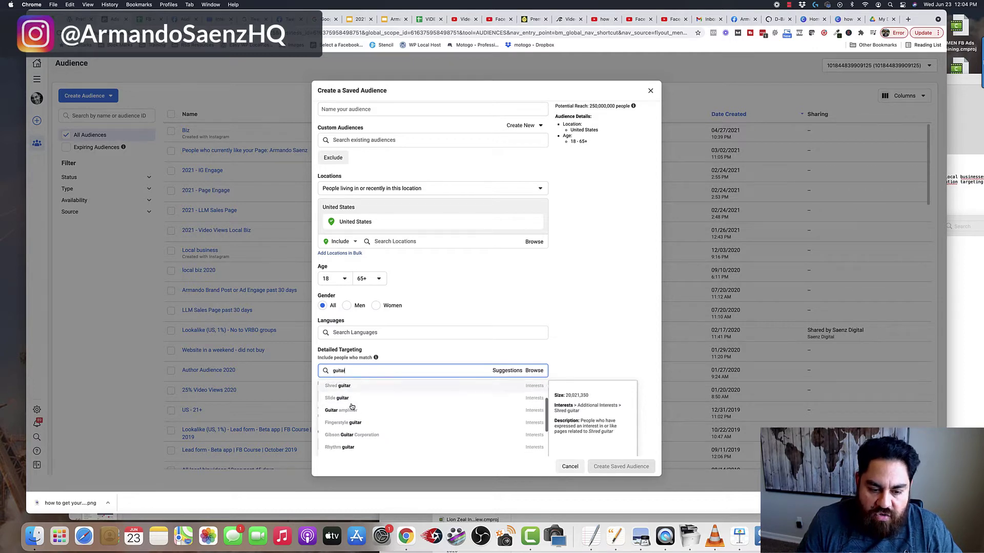
pyautogui.scroll(-4, 359, 419)
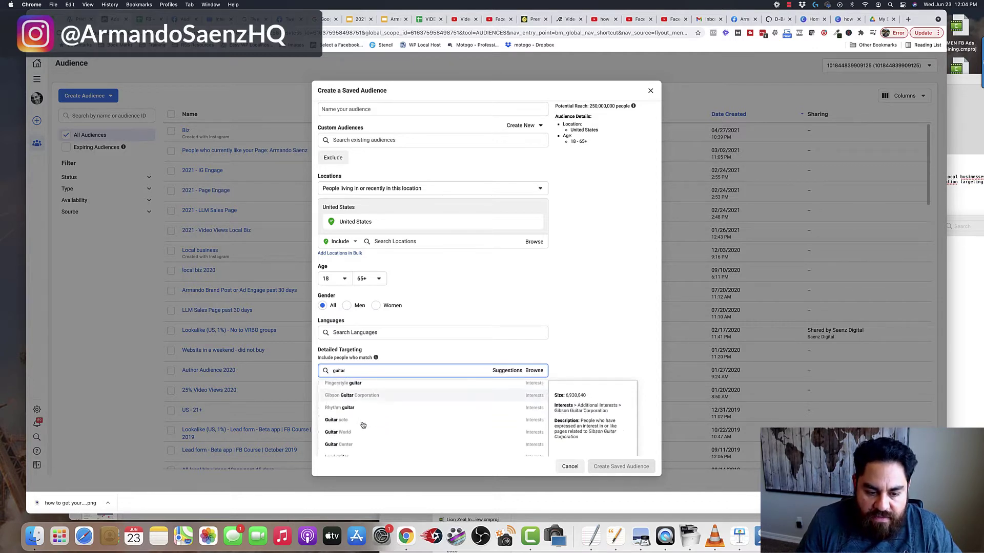
pyautogui.scroll(6, 360, 419)
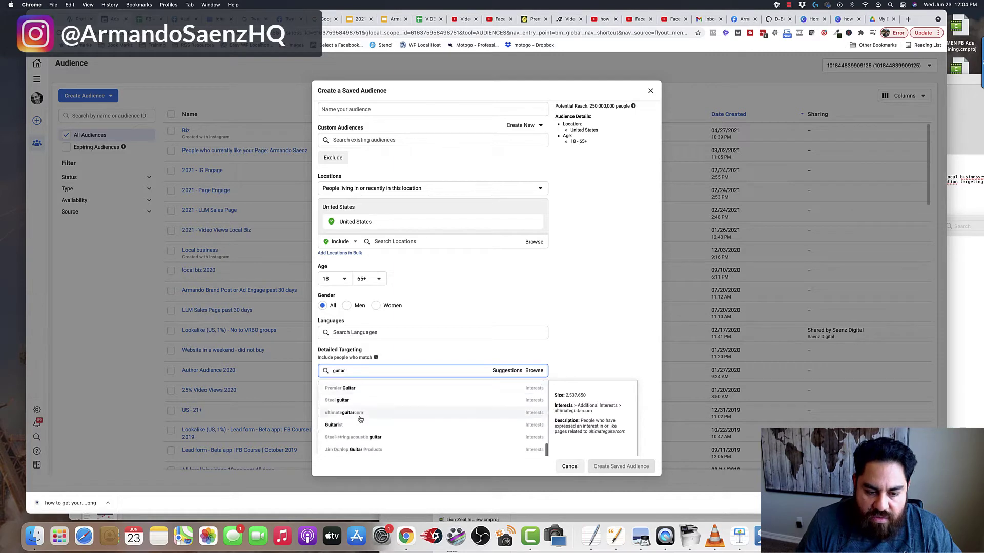
pyautogui.scroll(2, 360, 419)
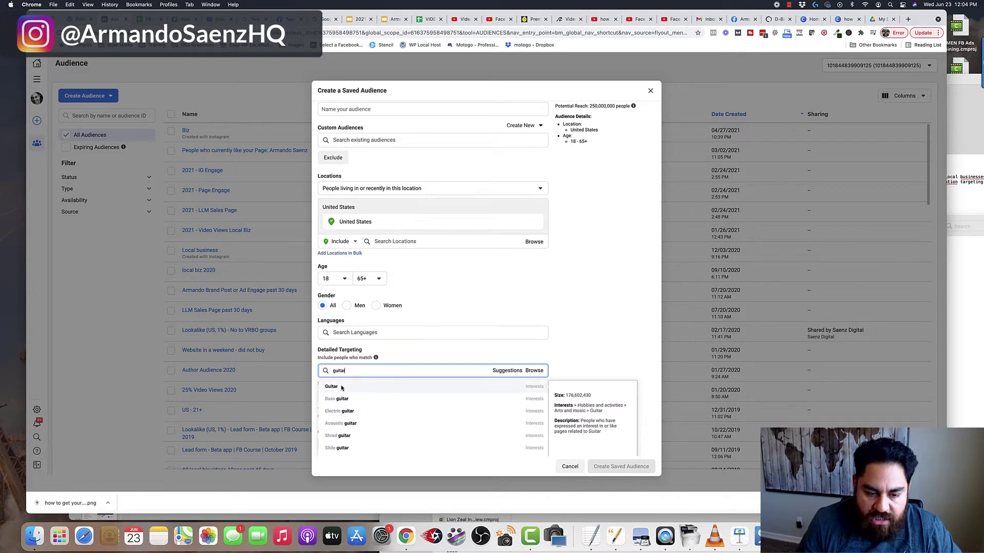
pyautogui.click(339, 389)
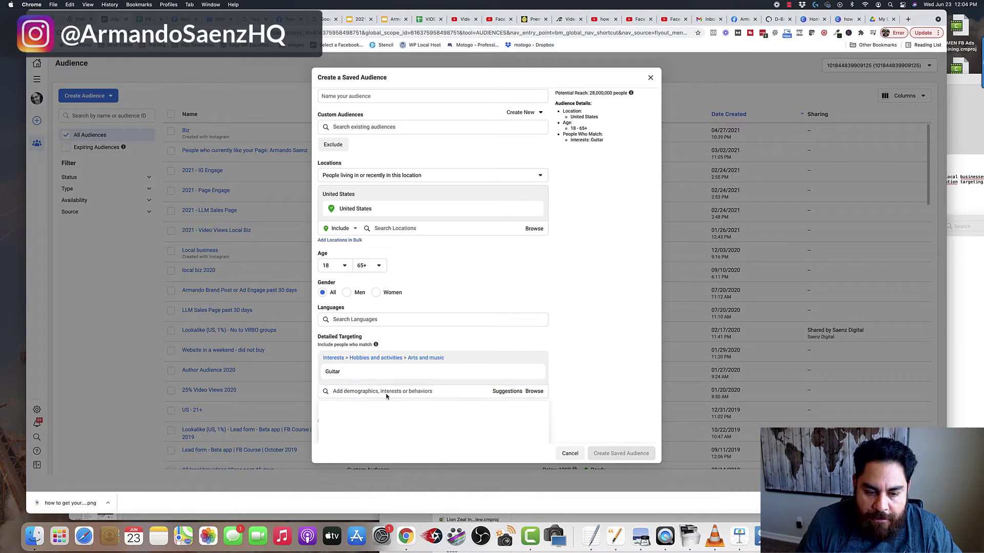
# Show the interests Facebook suggests based on Guitar.
pyautogui.click(497, 393)
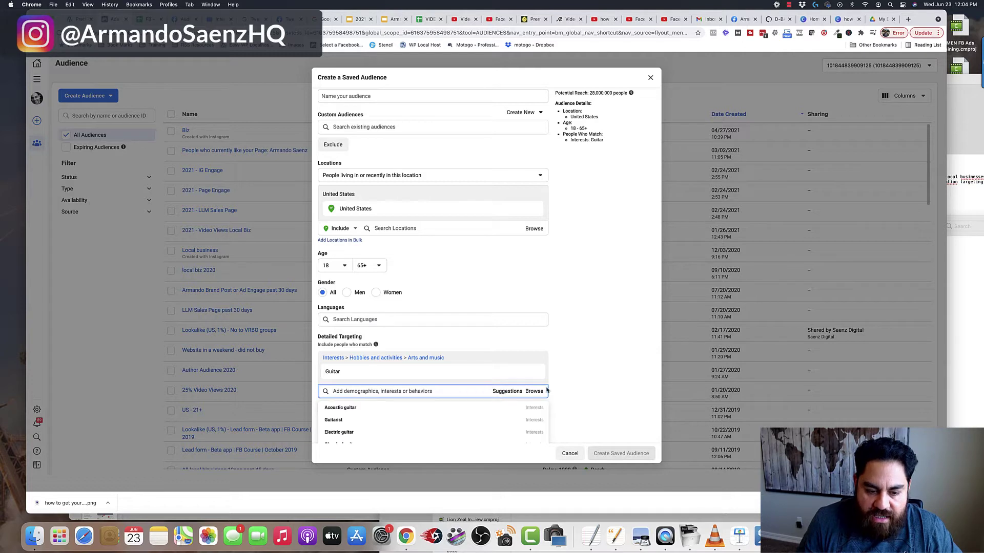
pyautogui.scroll(-3, 564, 380)
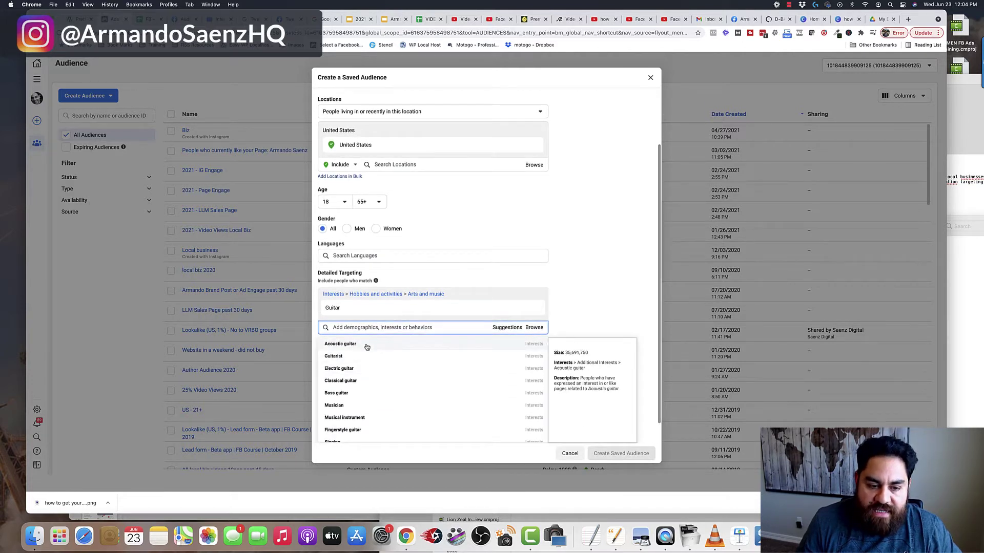
pyautogui.moveTo(459, 354)
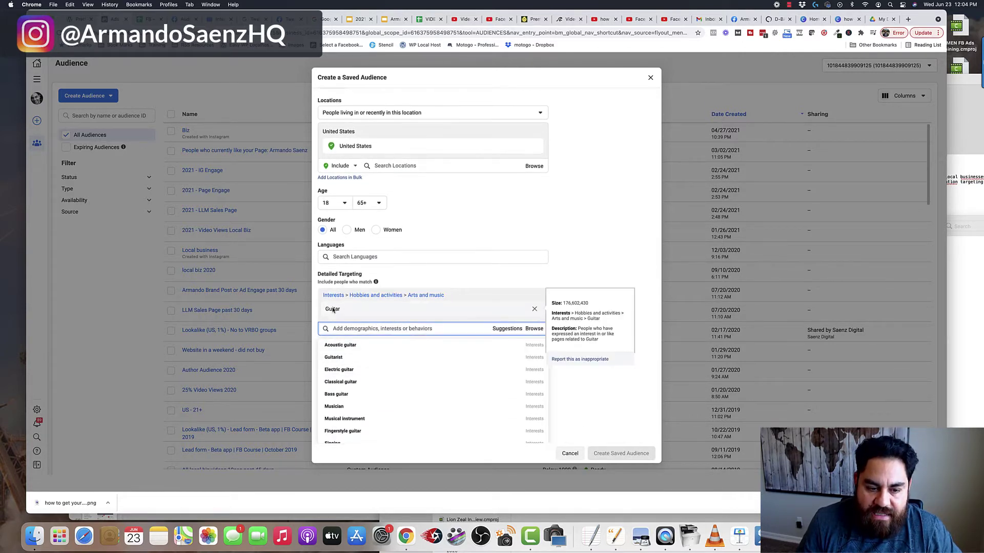
pyautogui.moveTo(403, 372)
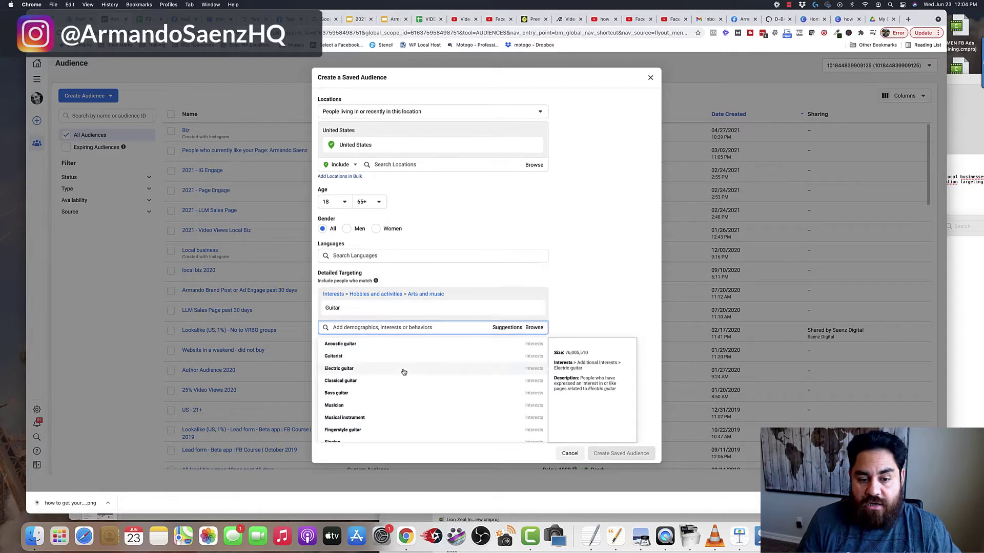
# Add Guitarist, Acoustic guitar, Electric guitar, Musician and Classical guitar from the suggestions.
pyautogui.click(349, 360)
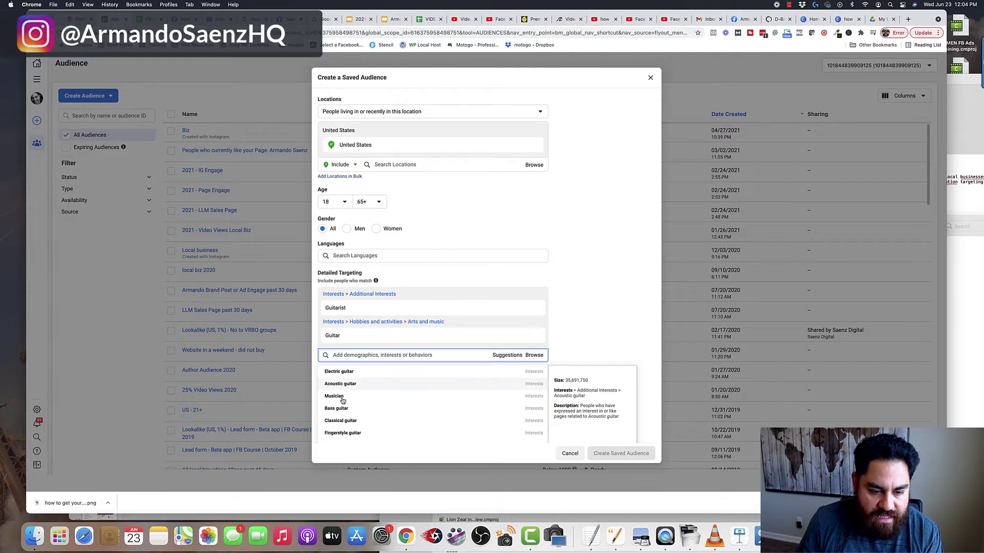
pyautogui.click(339, 392)
pyautogui.click(341, 405)
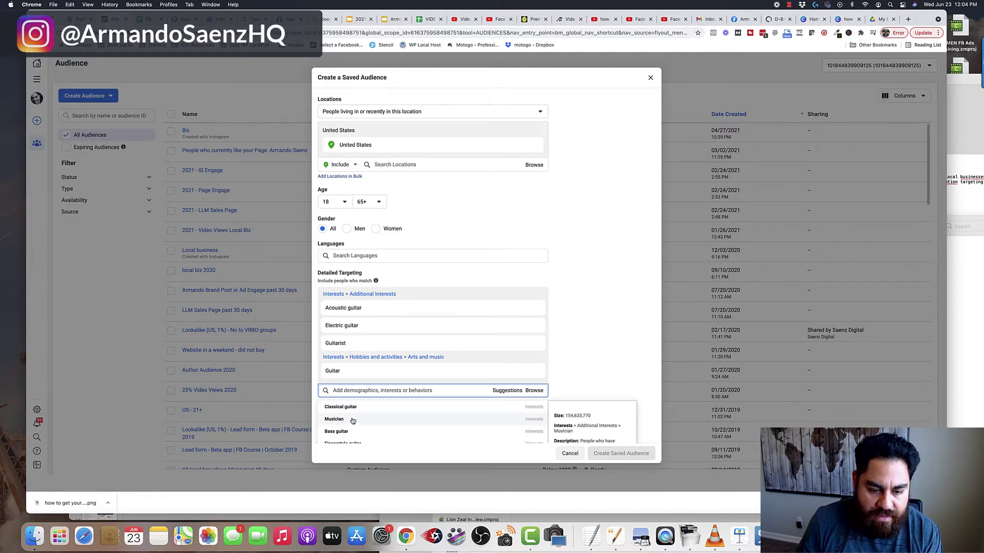
pyautogui.click(352, 419)
pyautogui.click(350, 420)
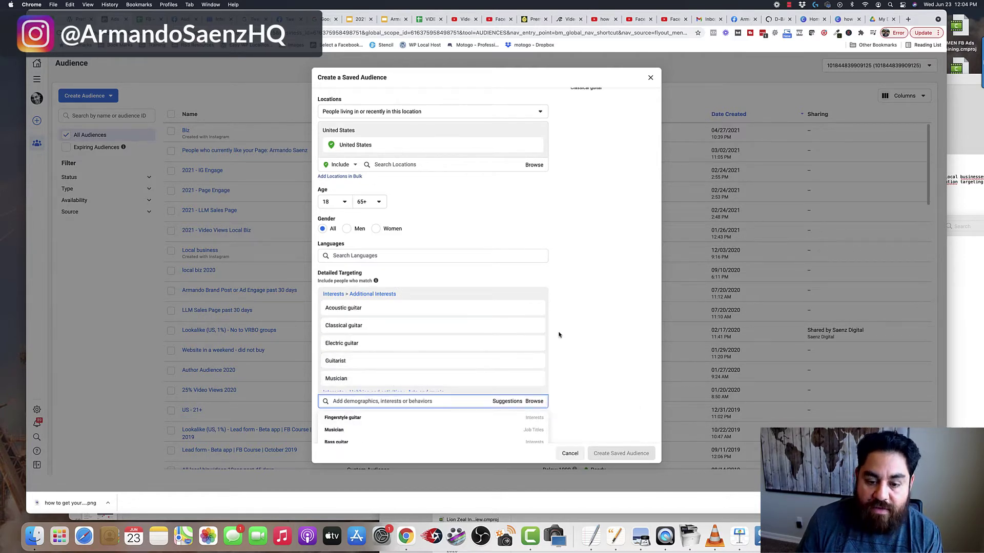
pyautogui.click(553, 336)
# Try adding a 'must also match' field, then remove it again.
pyautogui.moveTo(364, 310)
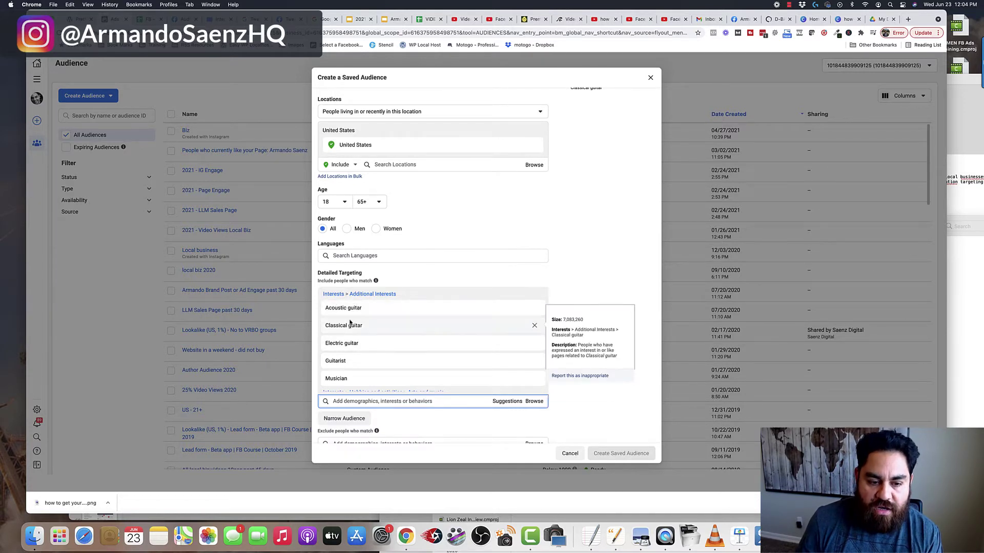
pyautogui.moveTo(344, 379)
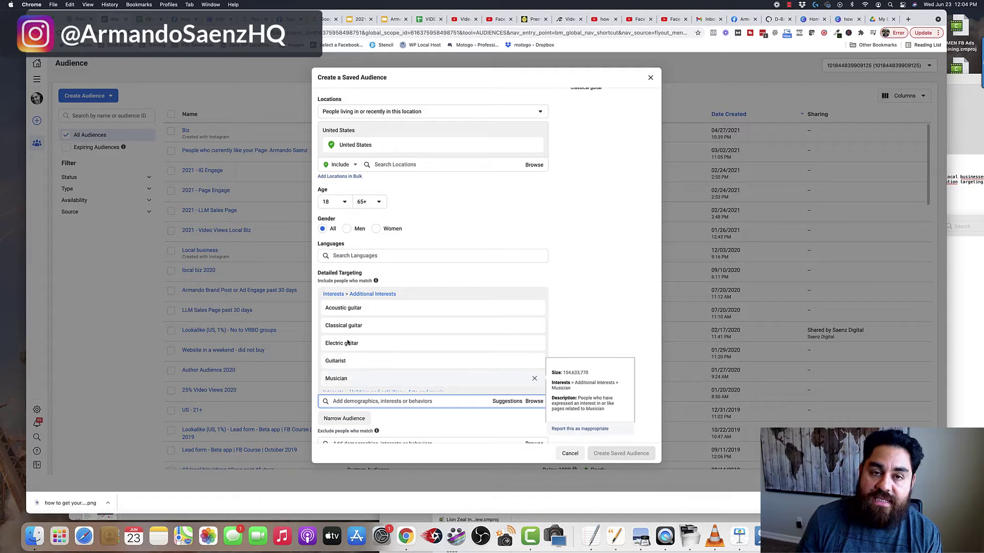
pyautogui.scroll(-2, 560, 281)
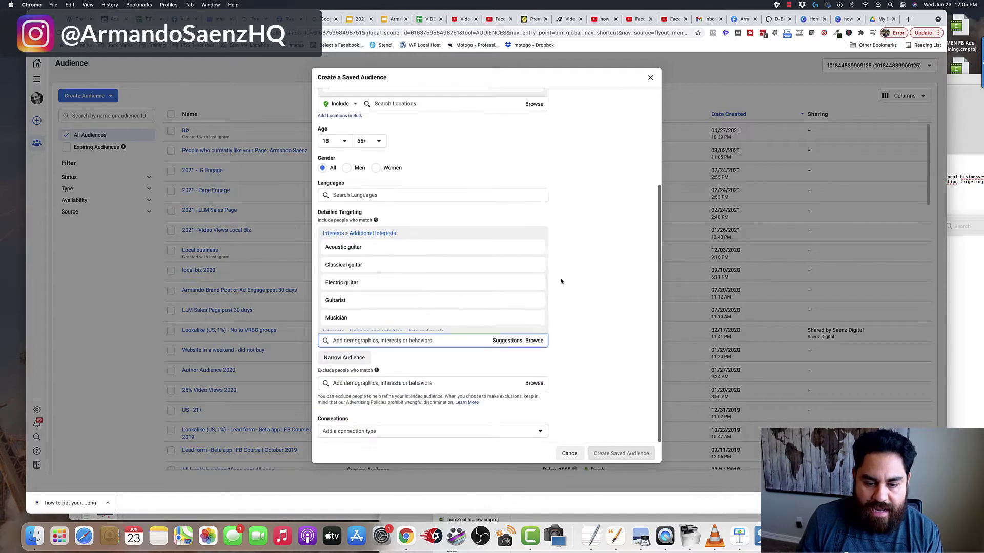
pyautogui.click(351, 359)
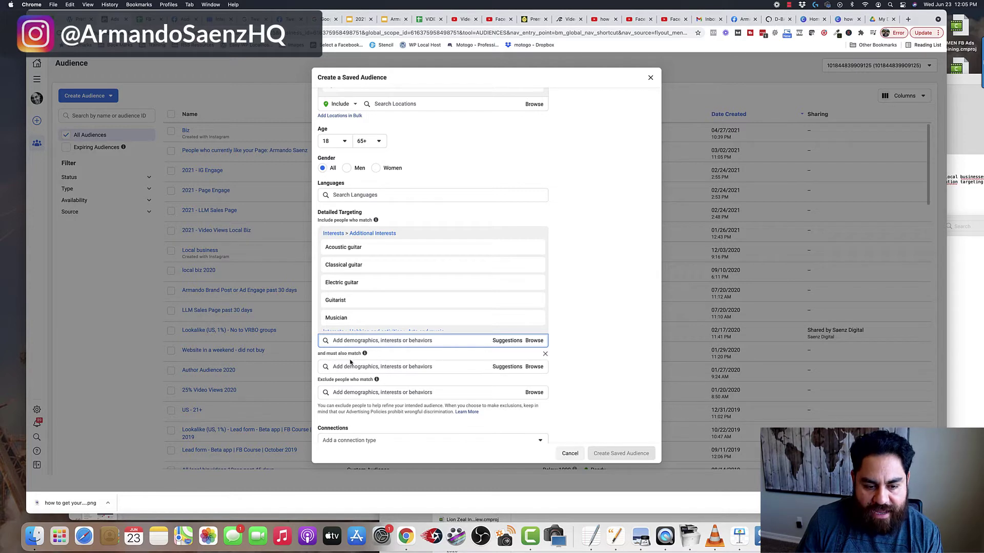
pyautogui.click(546, 354)
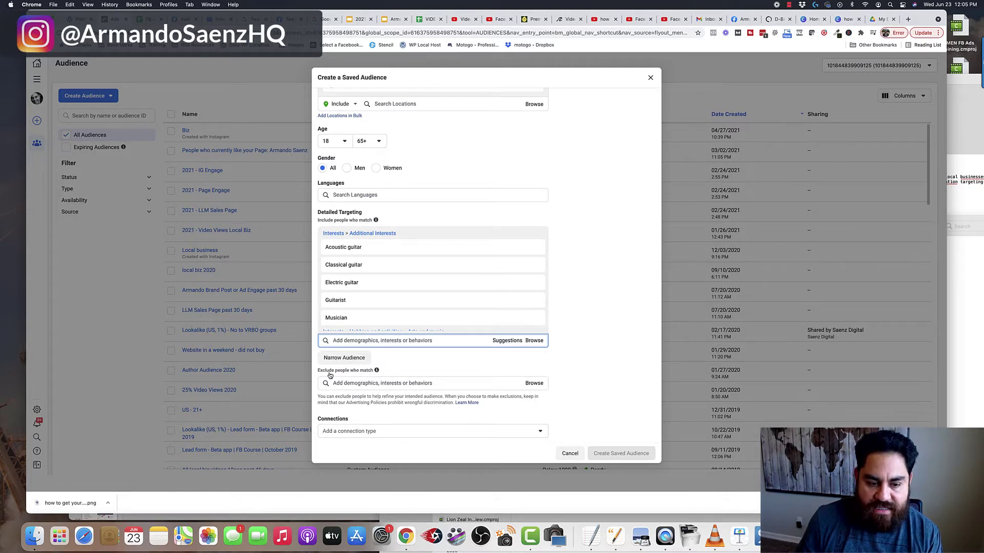
pyautogui.moveTo(351, 249)
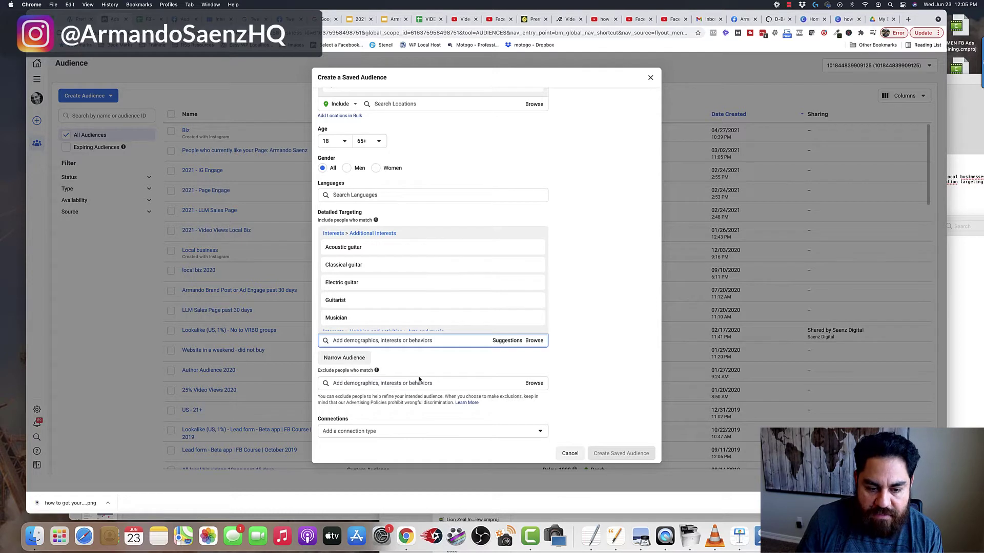
# Add a must-also-match group and put Fingerstyle guitar in it from a 'guitar' search.
pyautogui.click(354, 361)
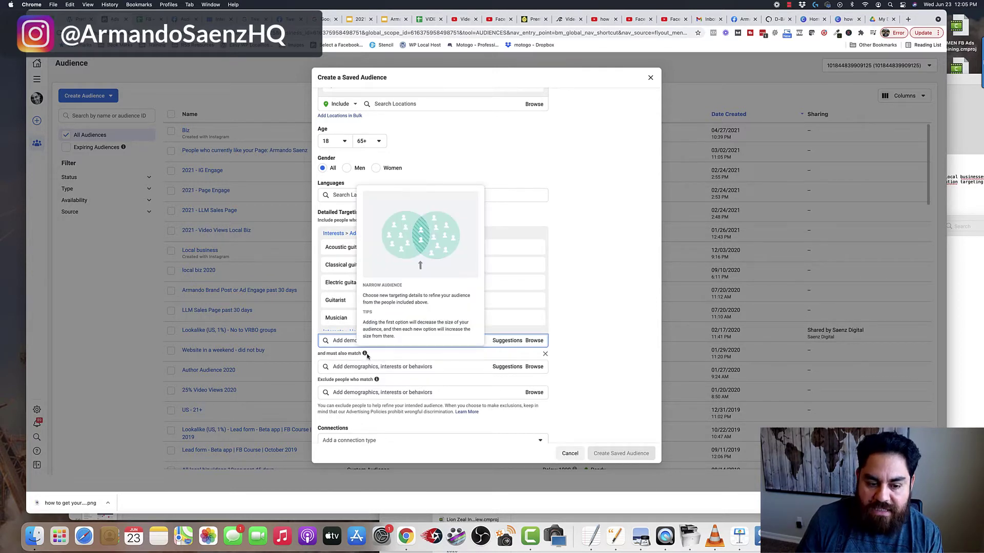
pyautogui.click(377, 367)
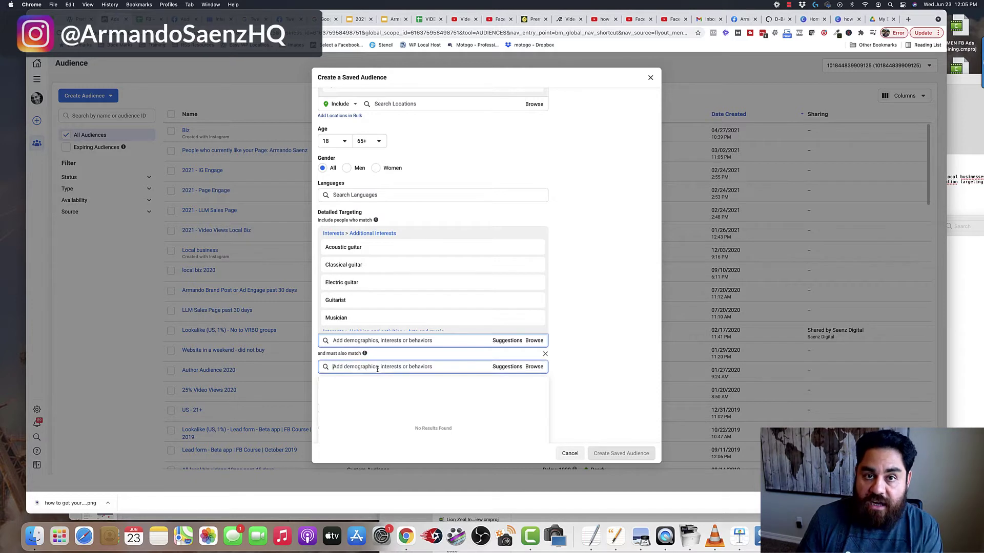
pyautogui.write('guitar')
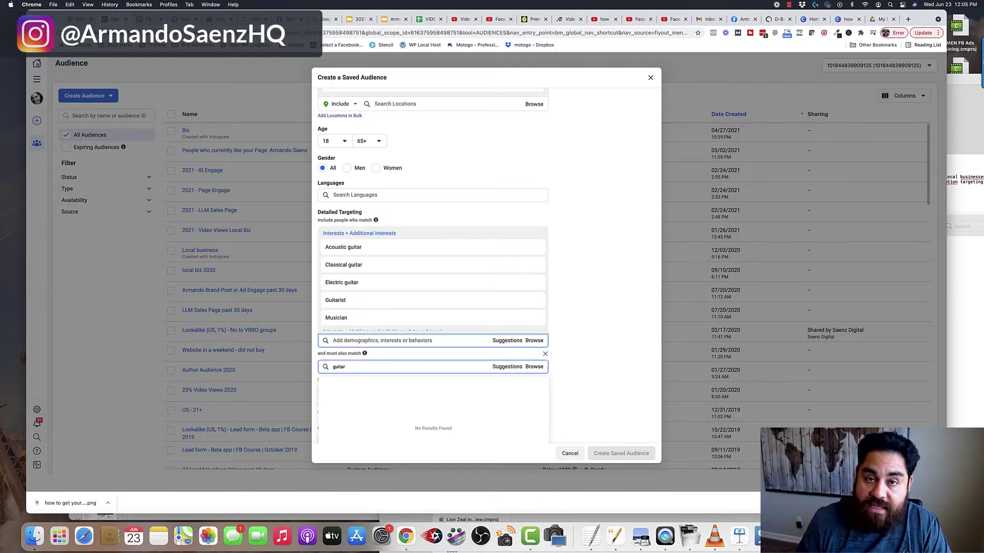
pyautogui.scroll(-3, 407, 407)
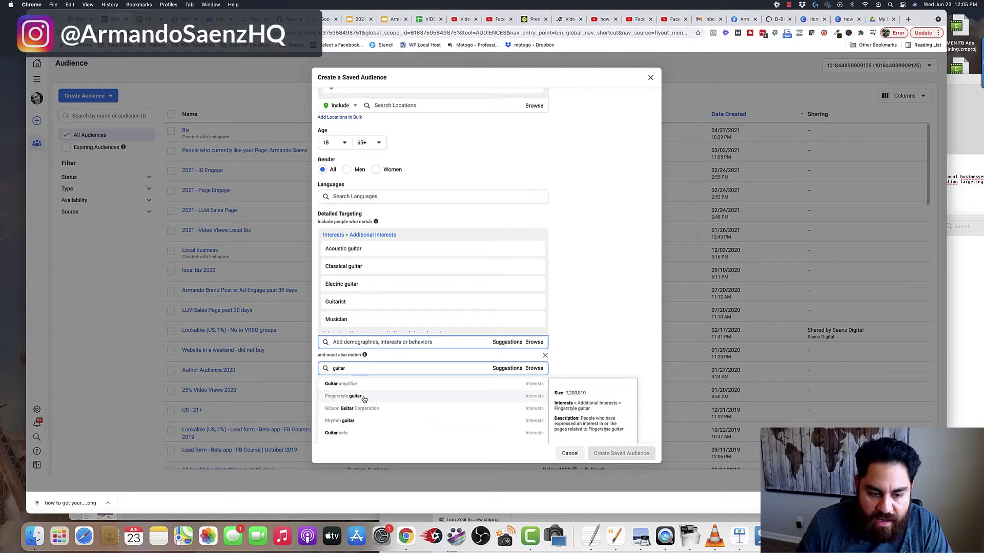
pyautogui.click(364, 397)
# Add Guitarist, Premier Guitar and Taylor Guitars to the must-also-match group.
pyautogui.click(507, 401)
pyautogui.click(390, 365)
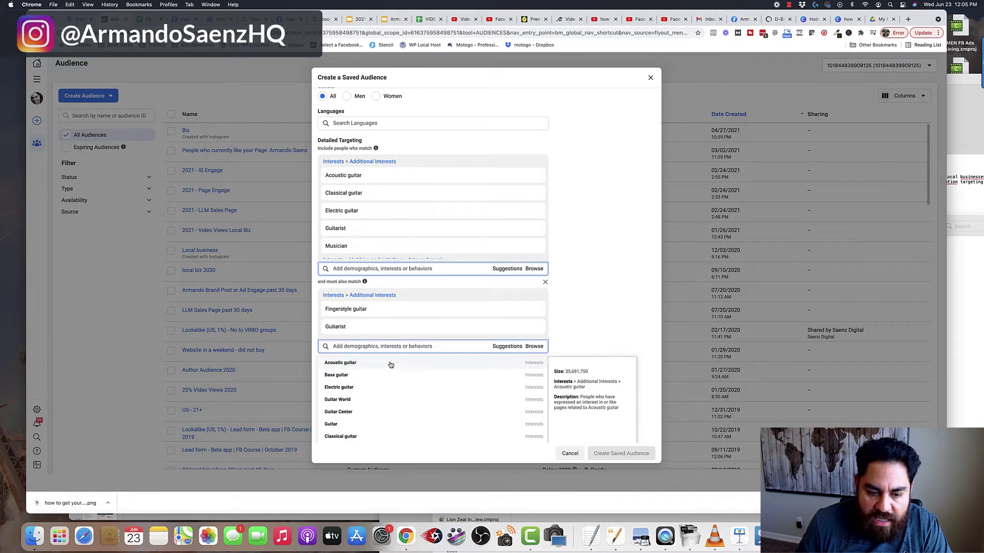
pyautogui.scroll(-3, 395, 388)
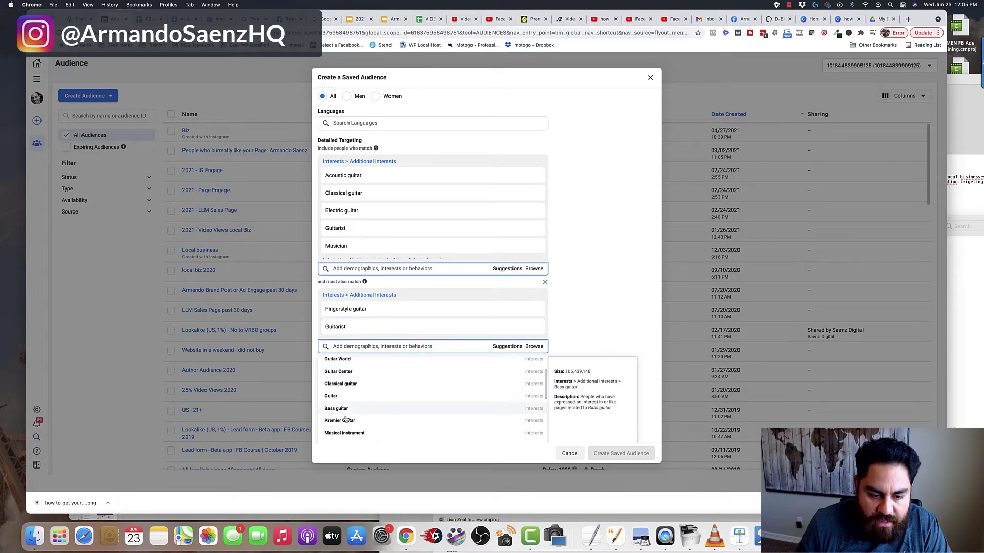
pyautogui.click(347, 420)
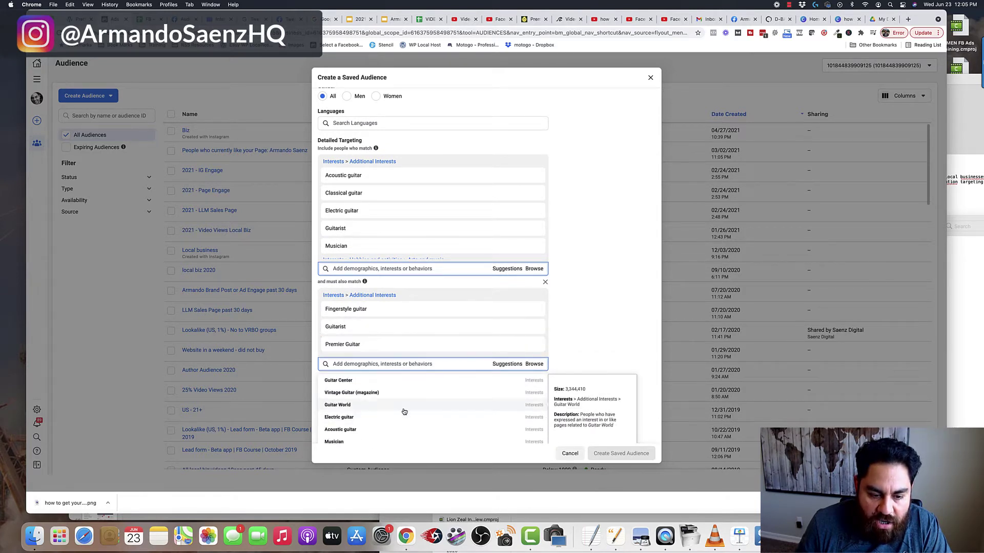
pyautogui.click(408, 389)
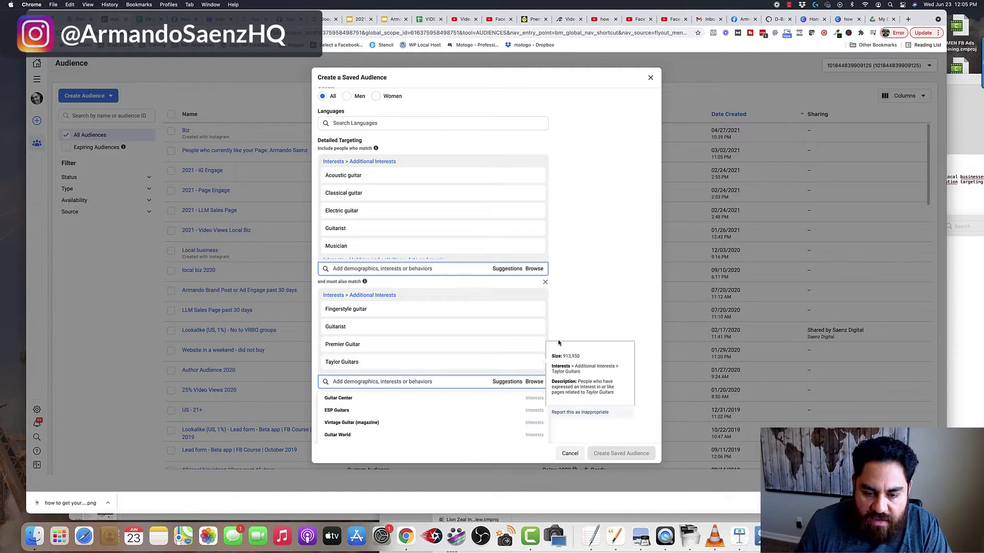
pyautogui.click(558, 330)
pyautogui.moveTo(364, 282)
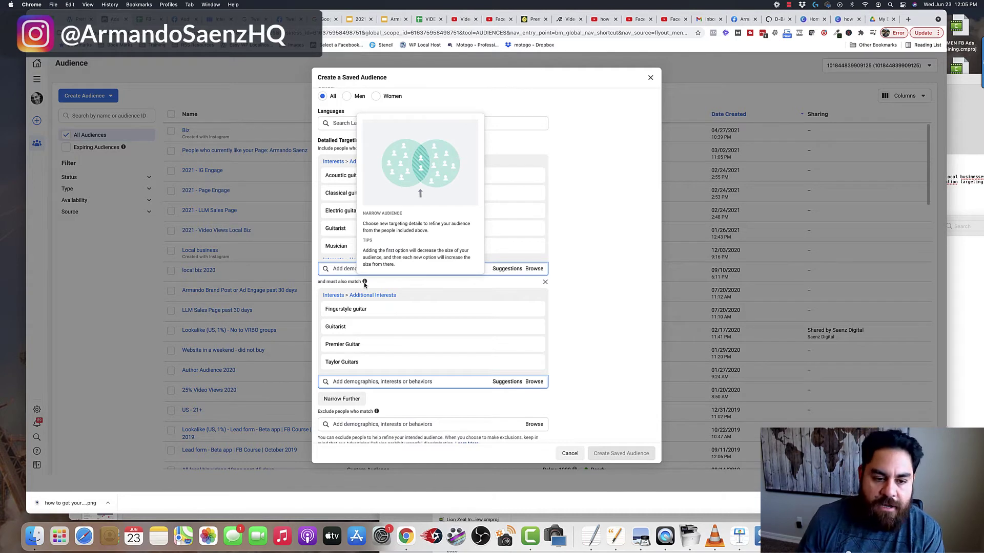
# Review further suggested interests for the narrowed group.
pyautogui.click(497, 382)
pyautogui.scroll(1, 354, 404)
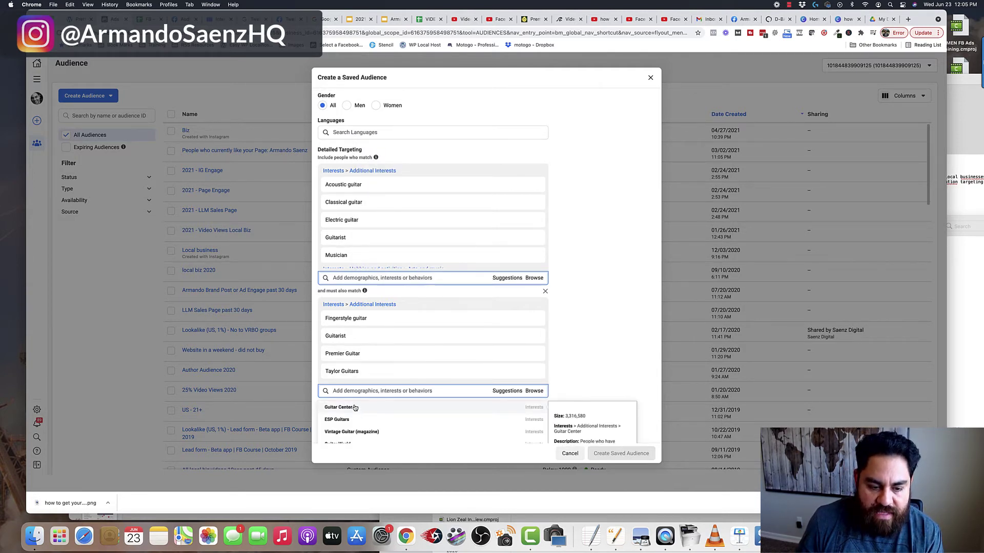
pyautogui.scroll(1, 357, 418)
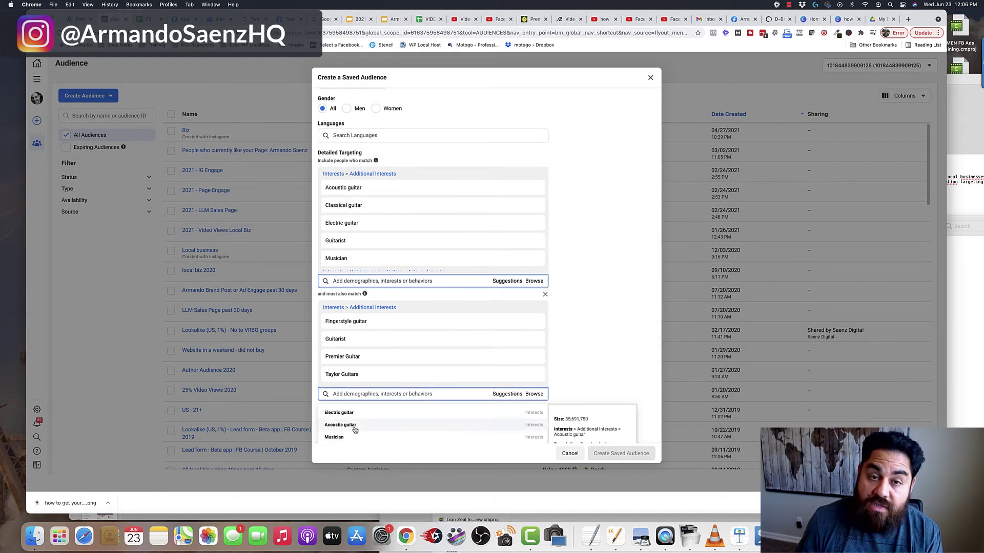
pyautogui.moveTo(347, 190)
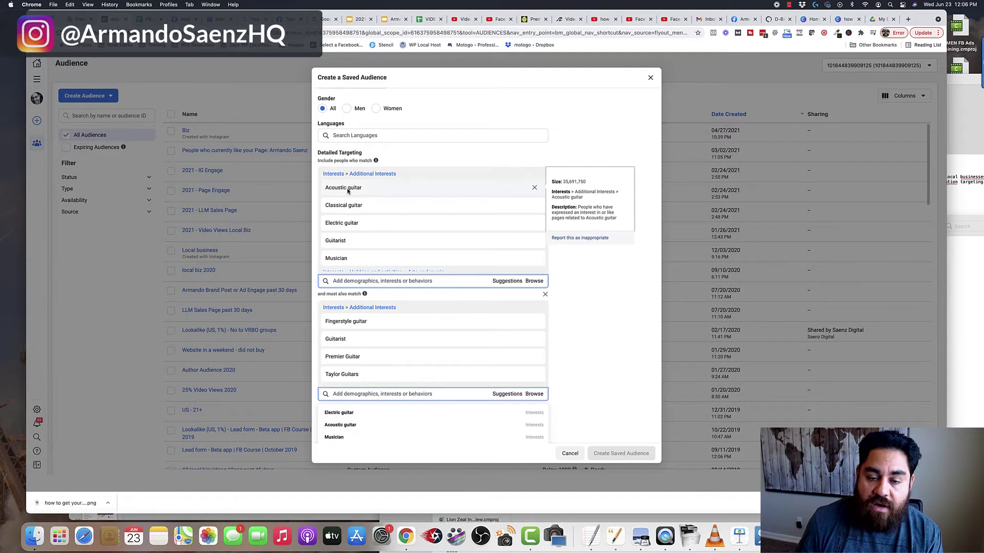
pyautogui.moveTo(534, 410)
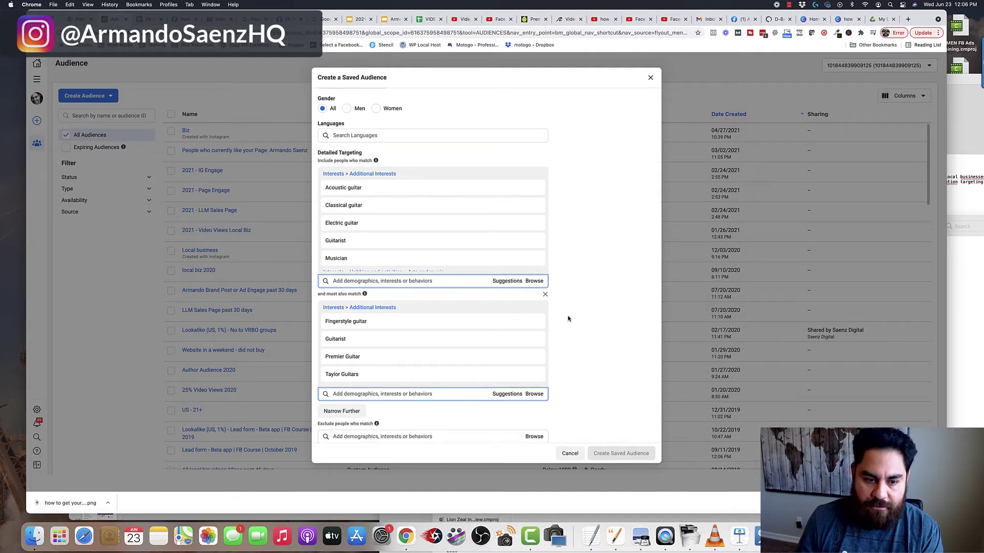
# Switch to the Interest Explorer browser tab.
pyautogui.click(215, 20)
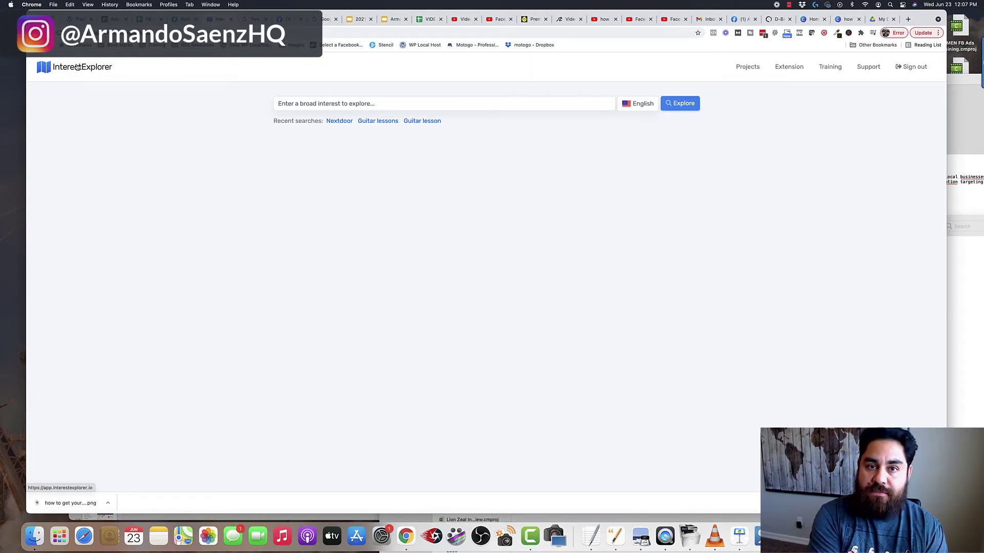
# Search 'guitar' in Interest Explorer and explore it to list 141 related interests.
pyautogui.click(330, 105)
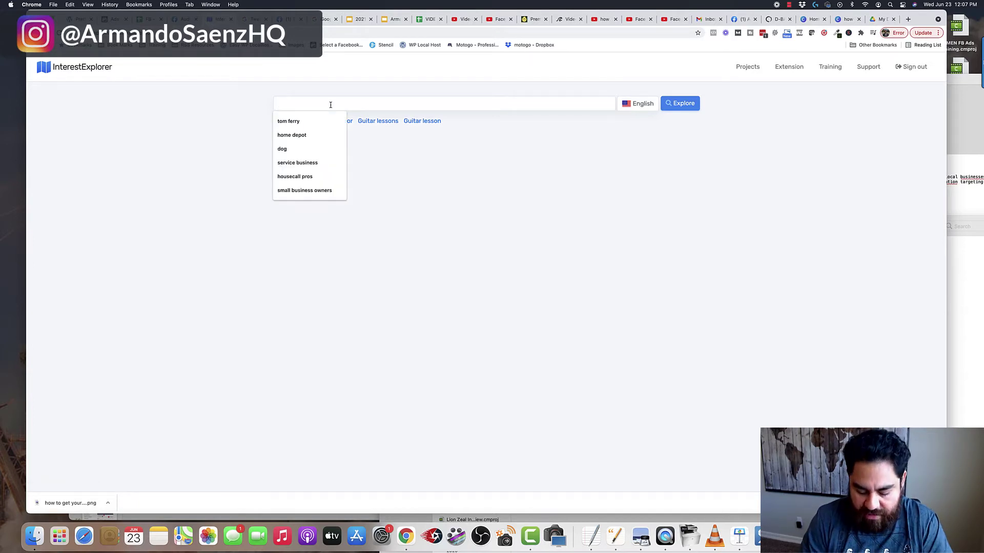
pyautogui.write('gu')
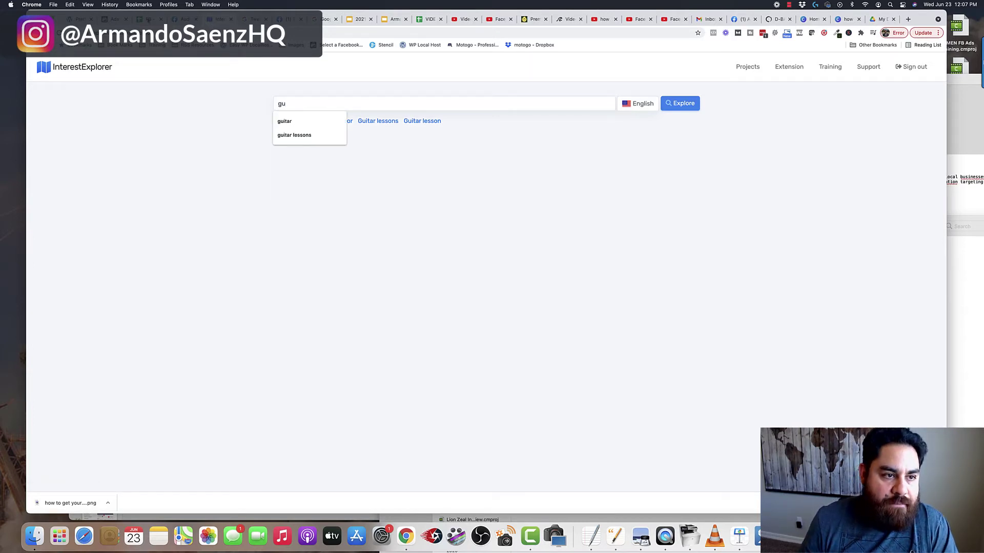
pyautogui.click(148, 19)
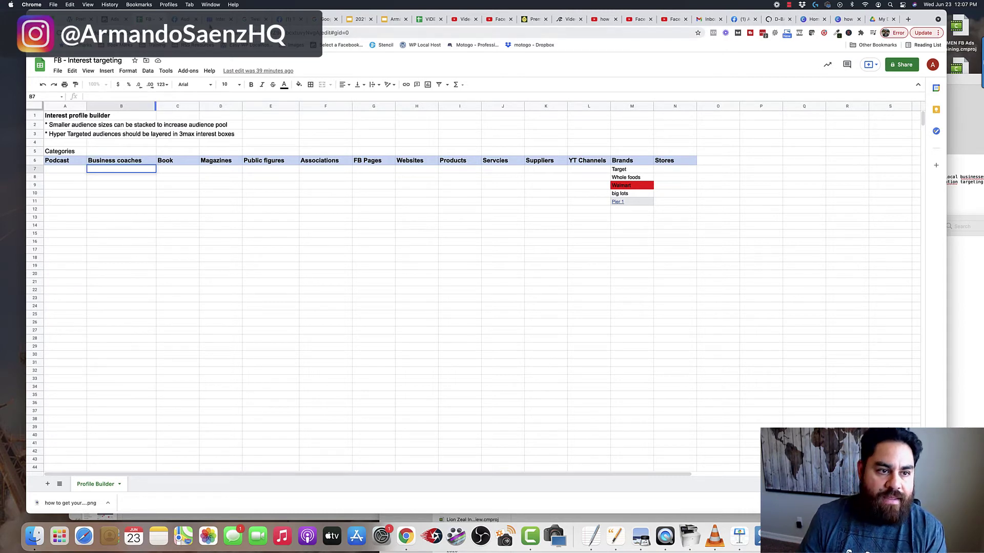
pyautogui.click(214, 19)
pyautogui.click(302, 104)
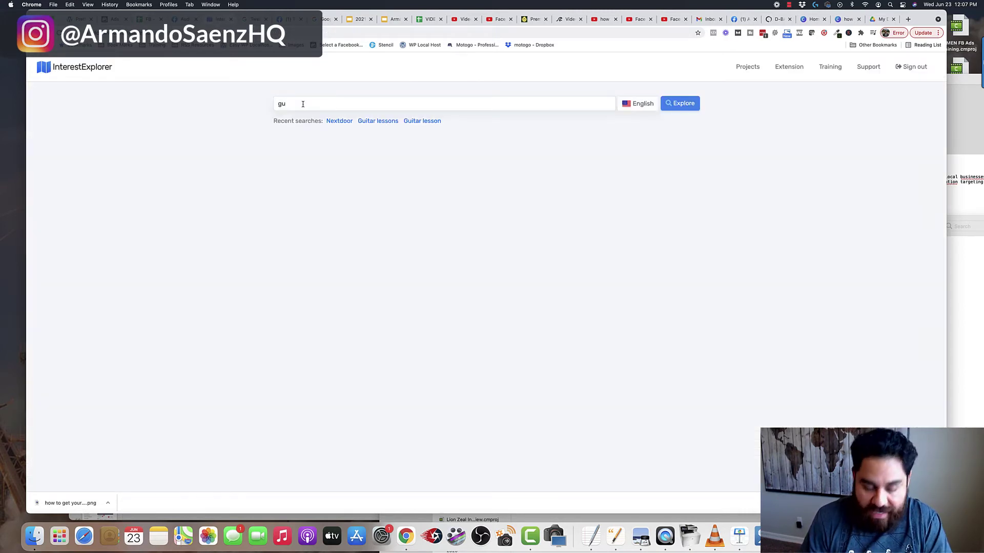
pyautogui.write('itar')
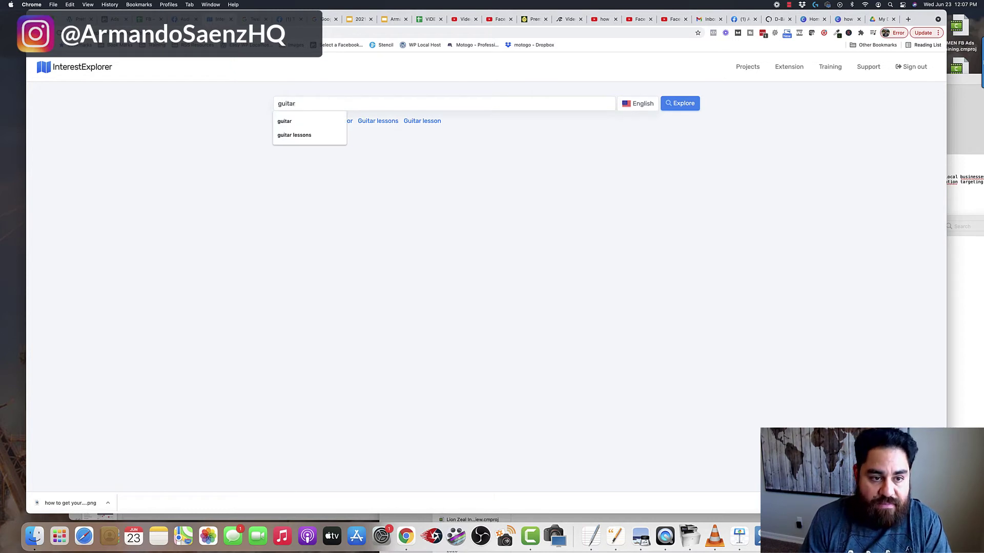
pyautogui.click(293, 121)
pyautogui.click(667, 105)
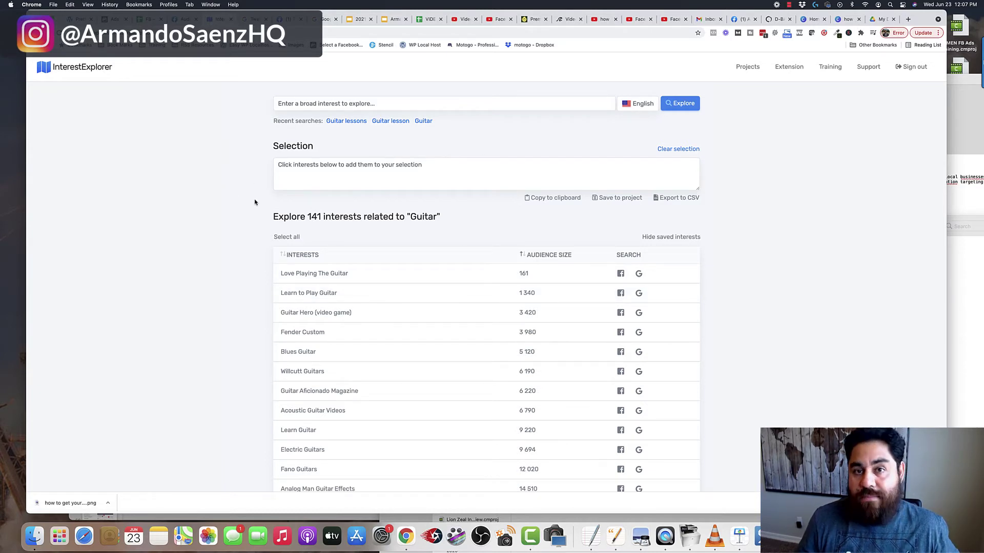
pyautogui.click(110, 21)
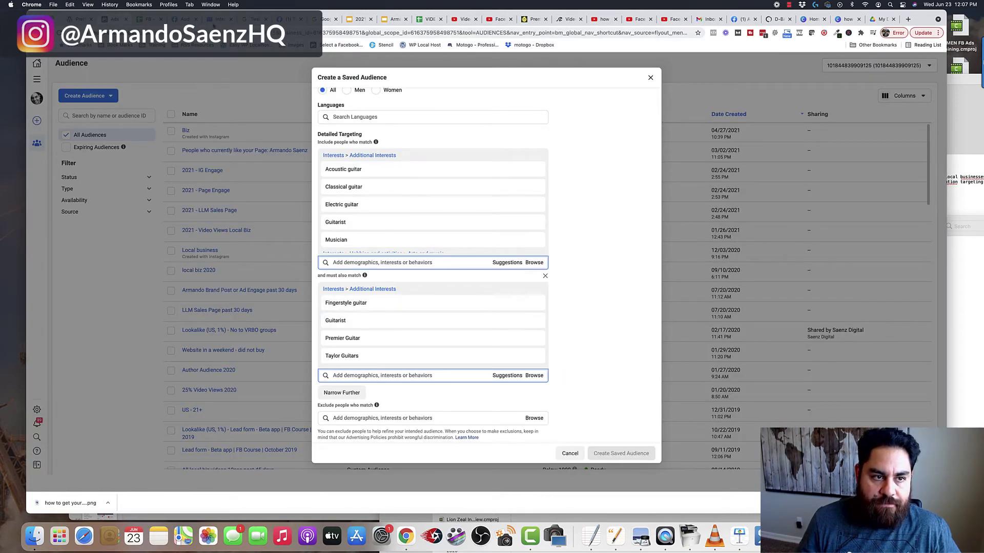
pyautogui.click(214, 23)
pyautogui.scroll(-3, 237, 244)
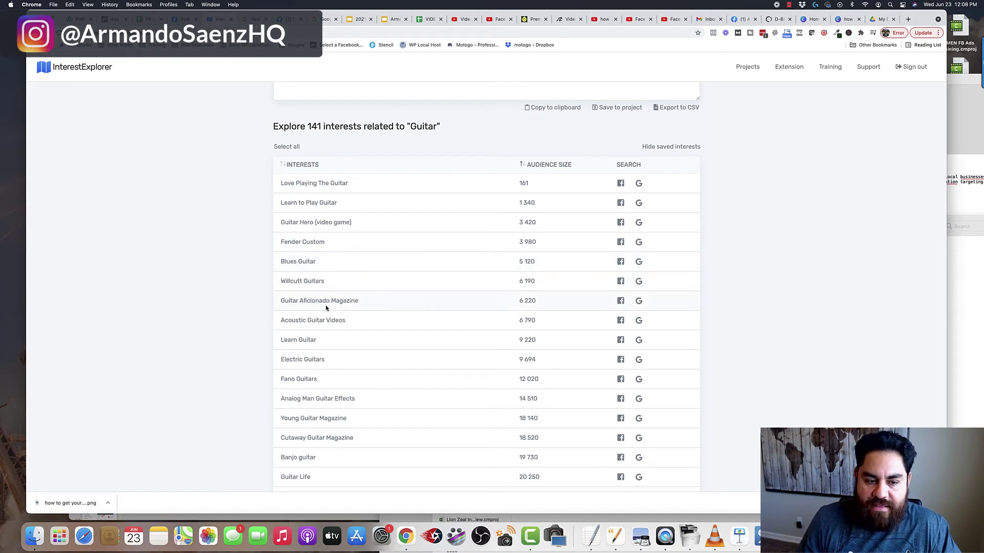
# Check Facebook page results for Guitar Aficionado Magazine, then return to the interests list.
pyautogui.click(621, 301)
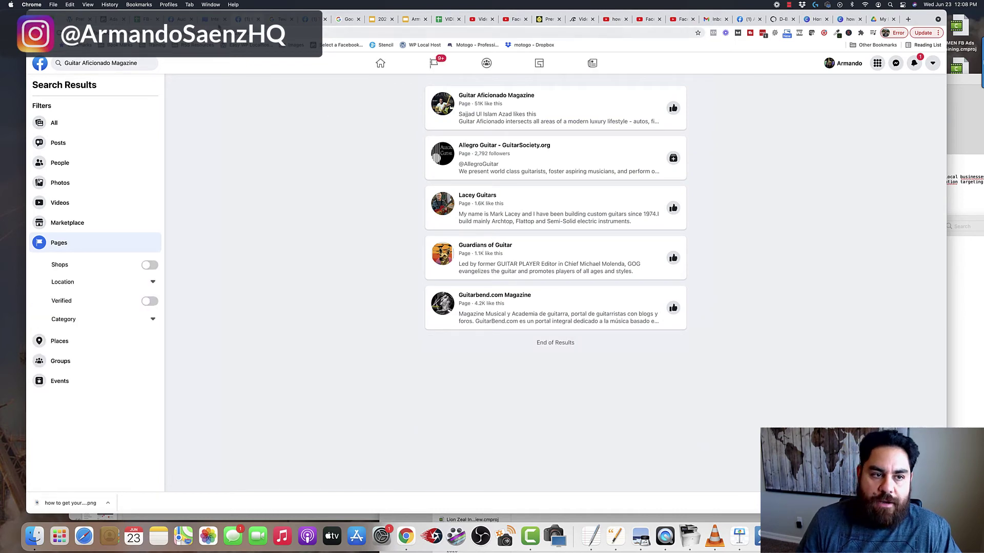
pyautogui.click(214, 19)
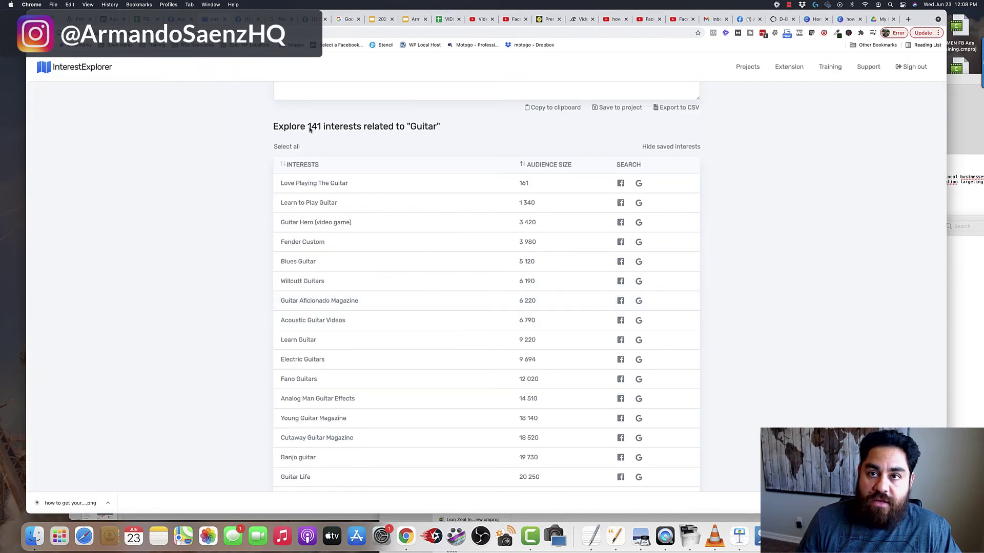
# Search Google for Fender Custom from its row in the interests table.
pyautogui.click(639, 243)
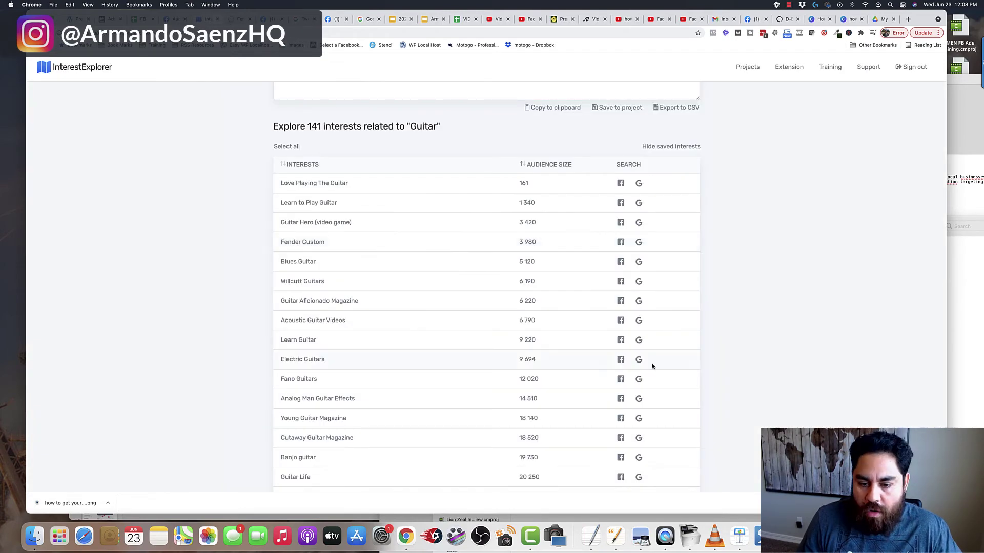
pyautogui.scroll(-6, 652, 366)
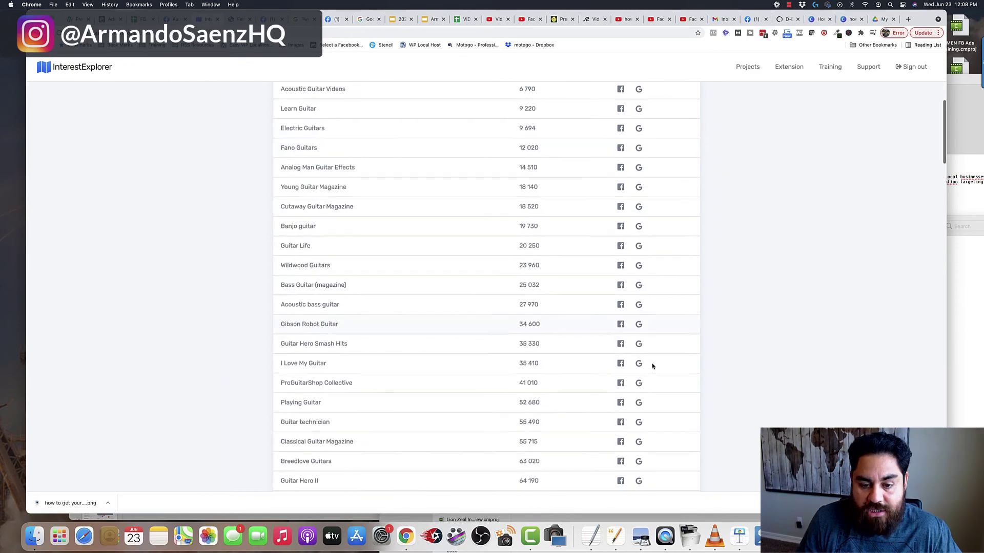
pyautogui.scroll(-3, 630, 361)
pyautogui.scroll(-4, 399, 353)
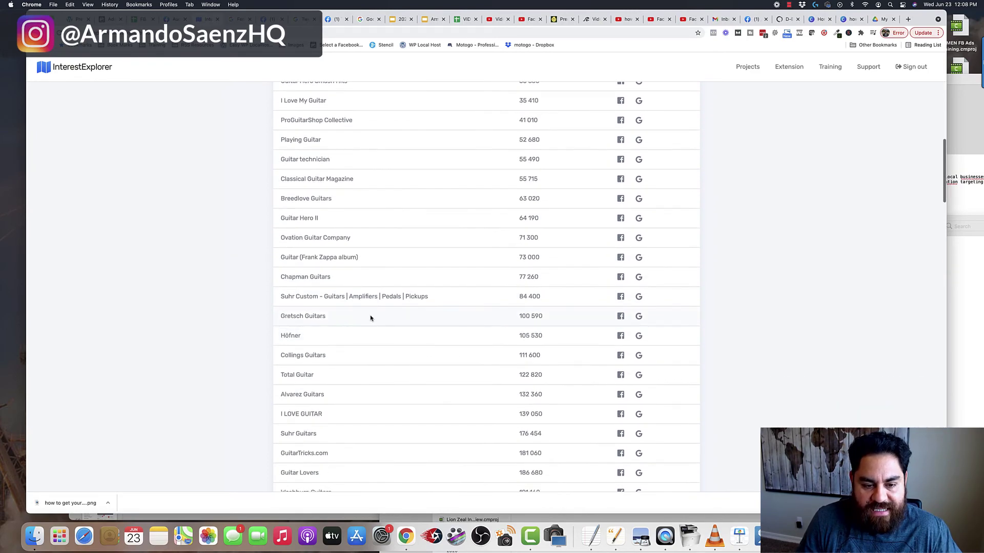
pyautogui.scroll(-10, 424, 354)
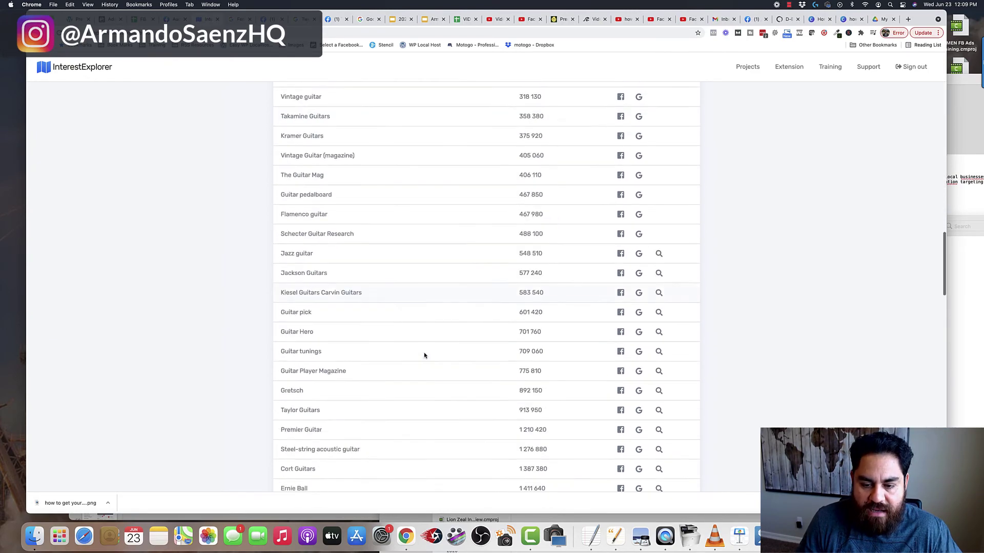
pyautogui.scroll(-1, 424, 355)
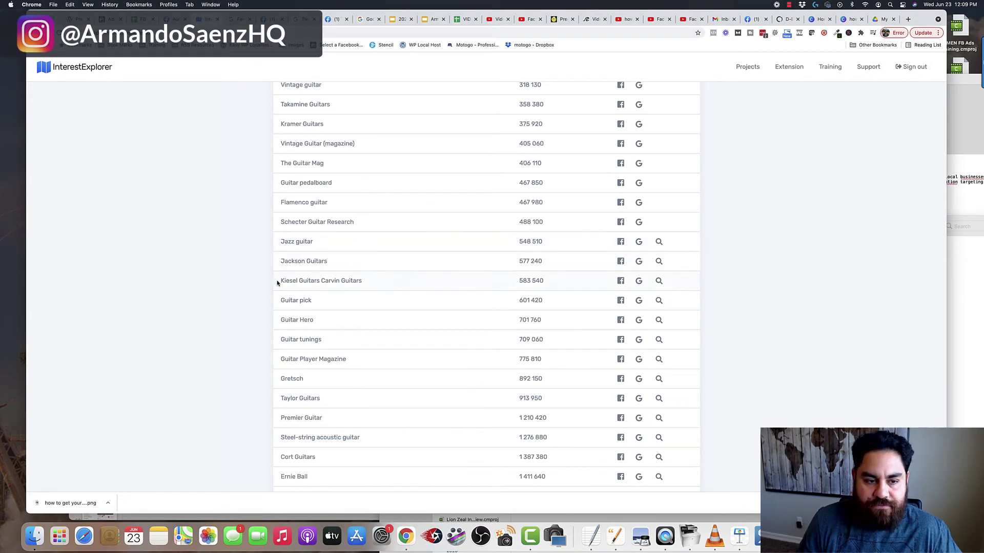
pyautogui.scroll(15, 257, 283)
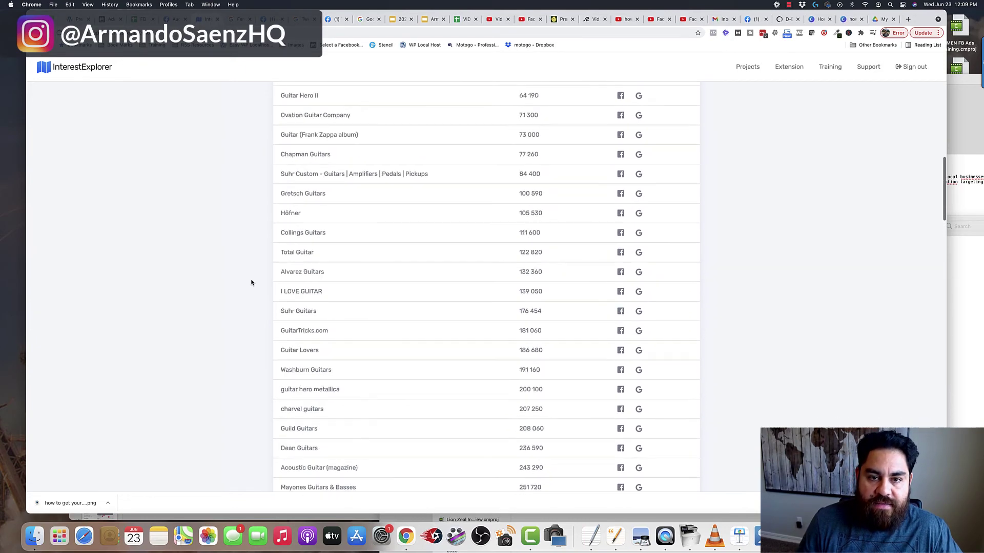
pyautogui.scroll(15, 251, 283)
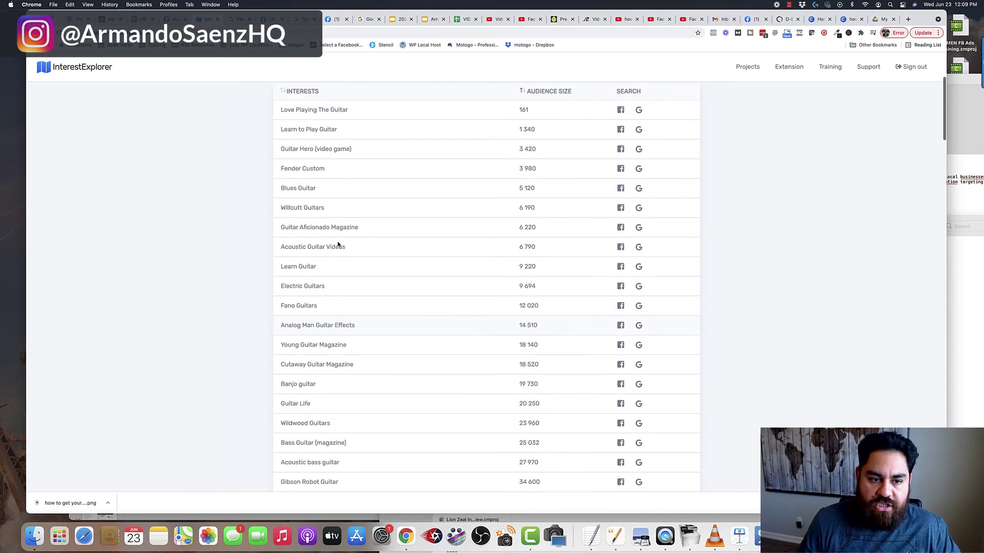
pyautogui.scroll(3, 338, 244)
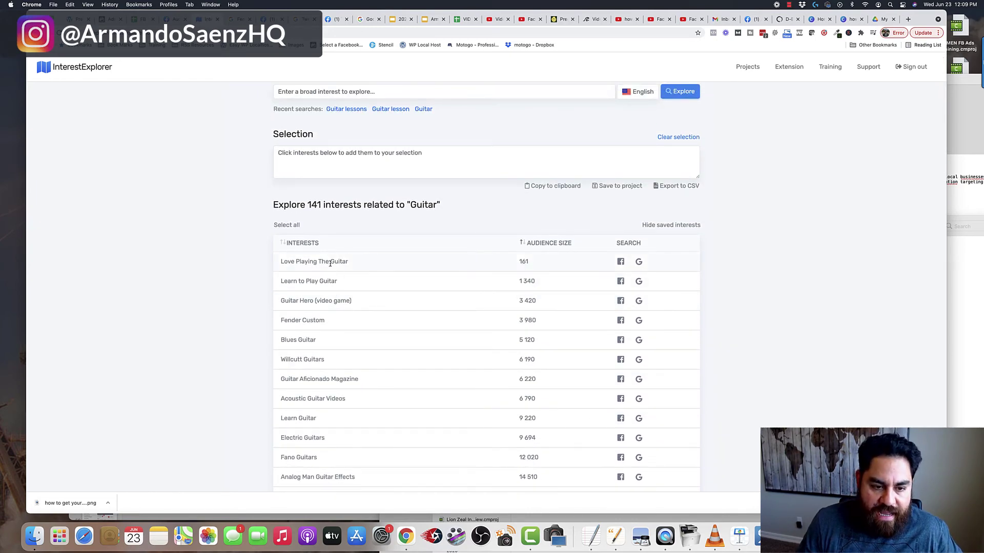
# Add Love Playing The Guitar, Learn to Play Guitar, Fender Custom and Blues Guitar to the selection.
pyautogui.click(331, 262)
pyautogui.click(325, 281)
pyautogui.click(308, 320)
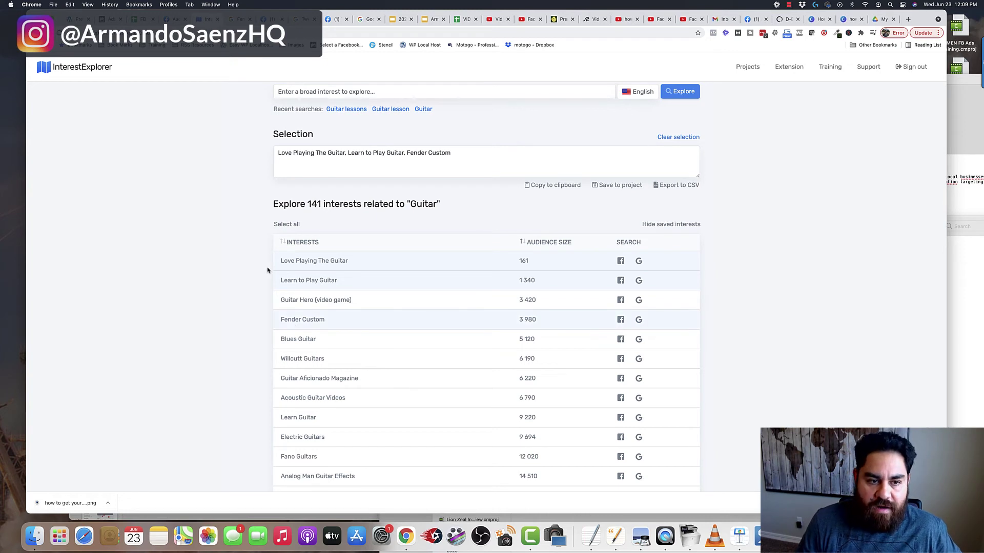
pyautogui.click(305, 338)
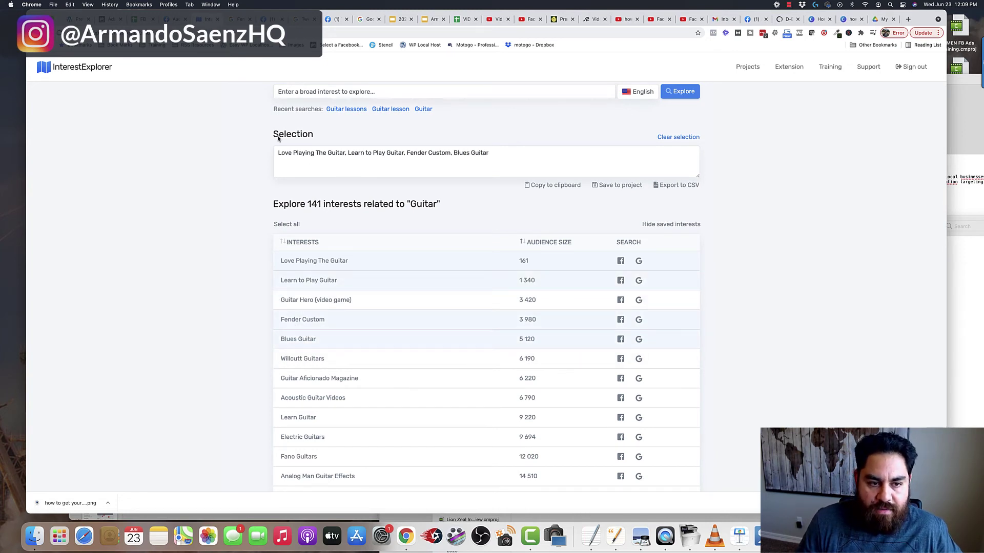
# Add Willcutt Guitars, Guitar Aficionado Magazine, Acoustic Guitar Videos and Learn Guitar to the selection.
pyautogui.scroll(-2, 370, 214)
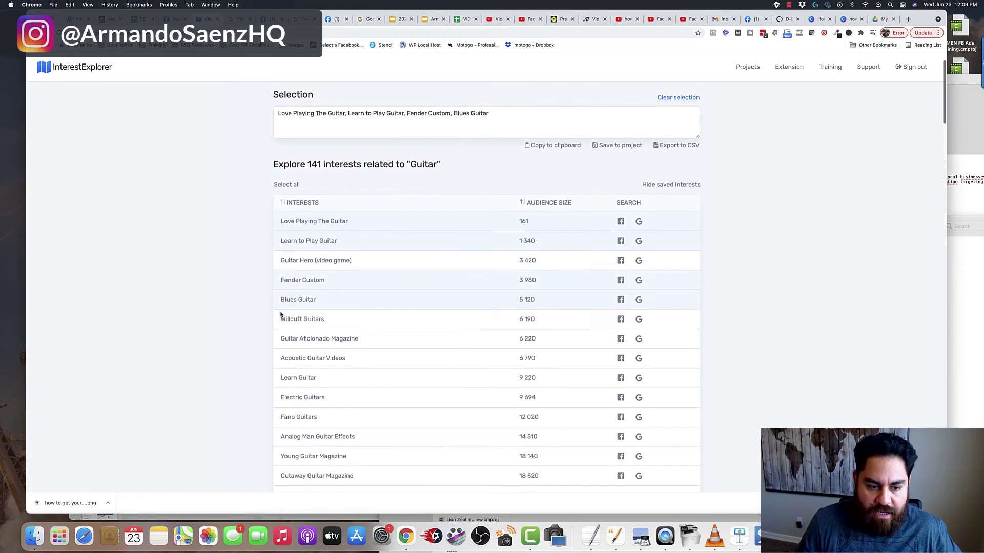
pyautogui.click(307, 319)
pyautogui.click(306, 338)
pyautogui.click(307, 358)
pyautogui.click(308, 379)
# Add Analog Man Guitar Effects and Acoustic bass guitar, leaving Fano Guitars unselected.
pyautogui.click(313, 416)
pyautogui.click(313, 417)
pyautogui.click(321, 437)
pyautogui.scroll(-6, 325, 432)
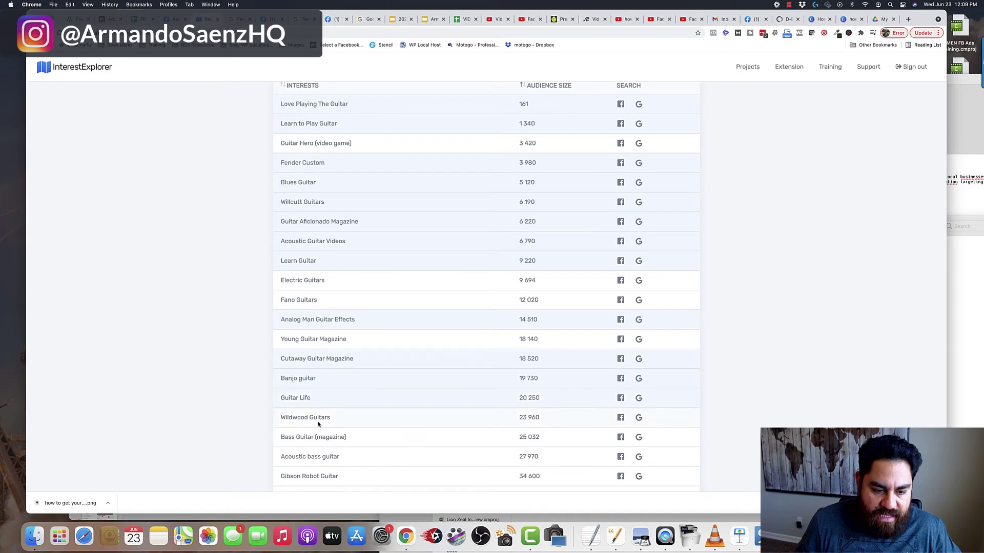
pyautogui.click(334, 451)
pyautogui.scroll(9, 347, 400)
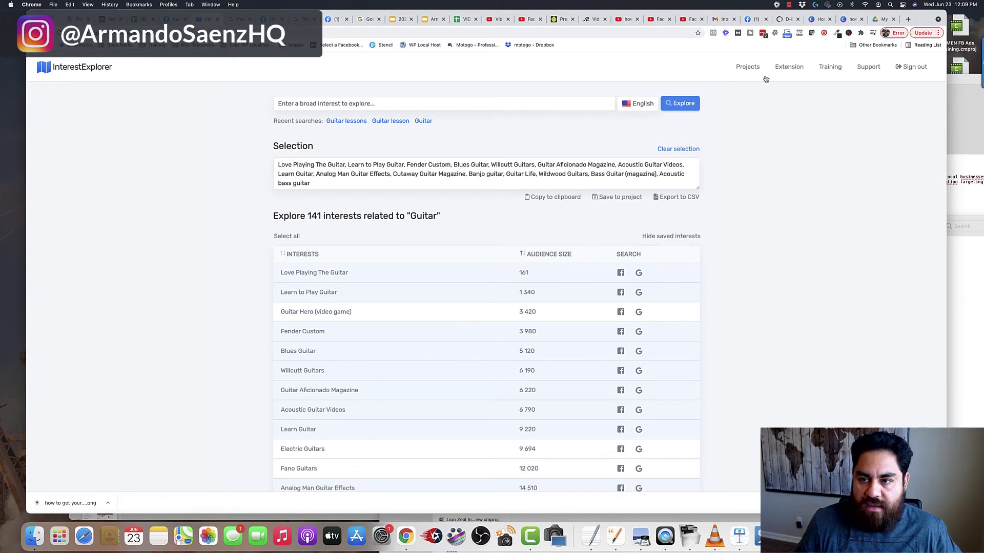
# From Projects, open the Guitar project and select all 40 interests, through Rosewood.
pyautogui.click(748, 67)
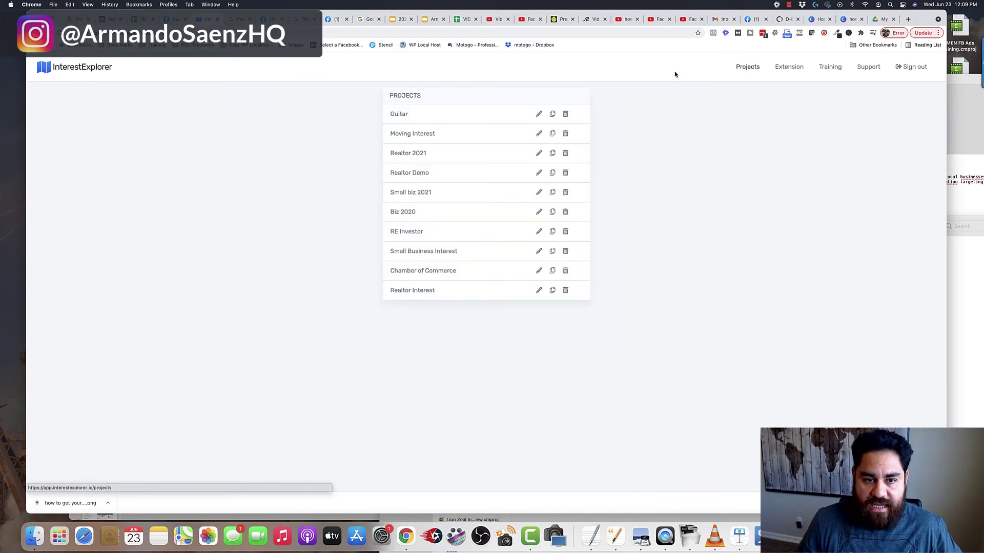
pyautogui.click(396, 115)
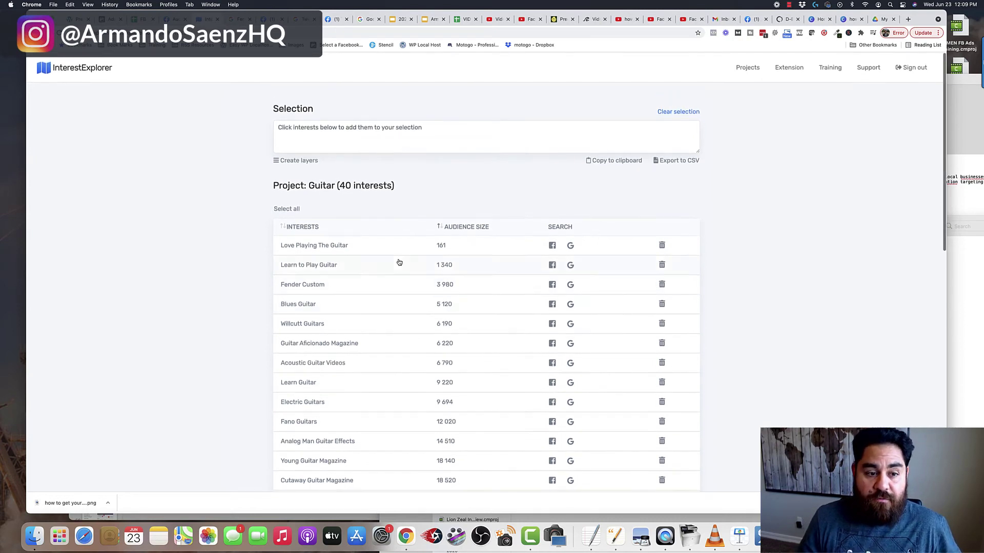
pyautogui.click(287, 209)
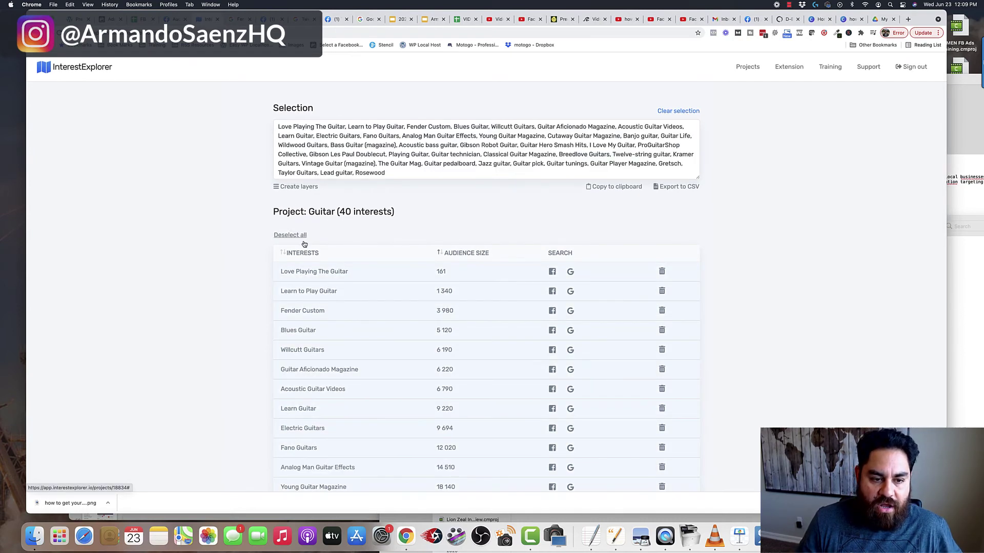
# Randomly split the 40 selected guitar interests into two layers and copy layer one's interests.
pyautogui.click(297, 186)
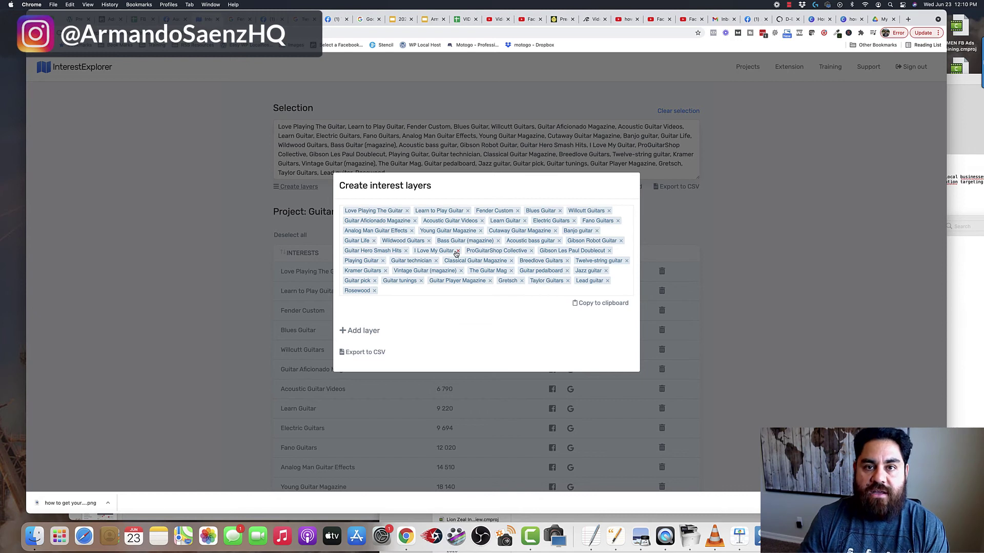
pyautogui.click(359, 331)
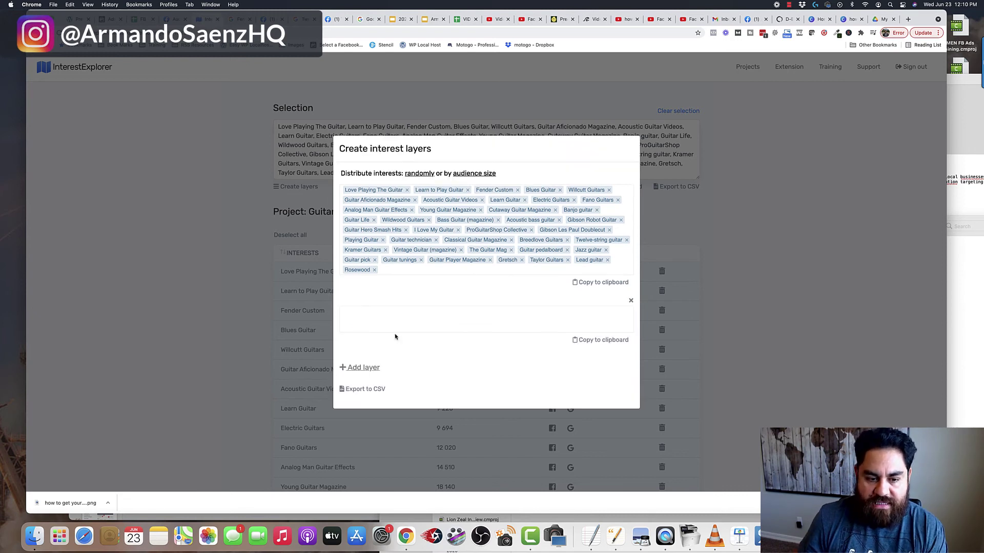
pyautogui.click(425, 175)
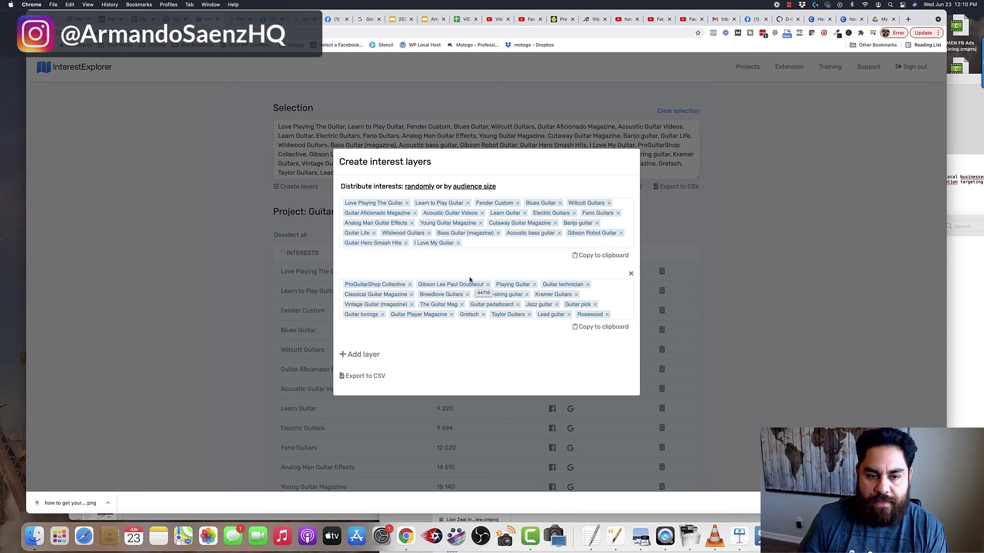
pyautogui.click(589, 256)
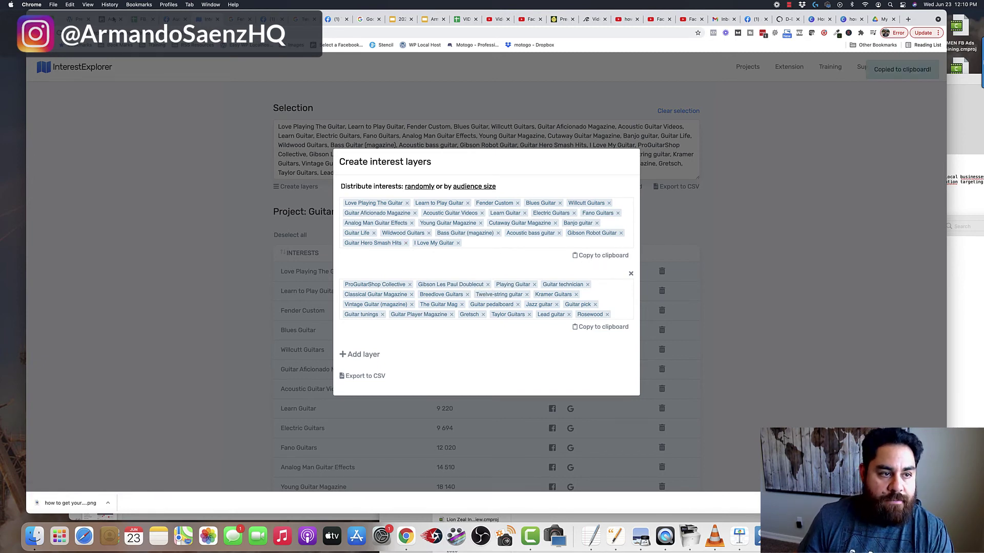
# In the saved audience, replace the old interests group and Guitar interest with the pasted first layer.
pyautogui.click(111, 21)
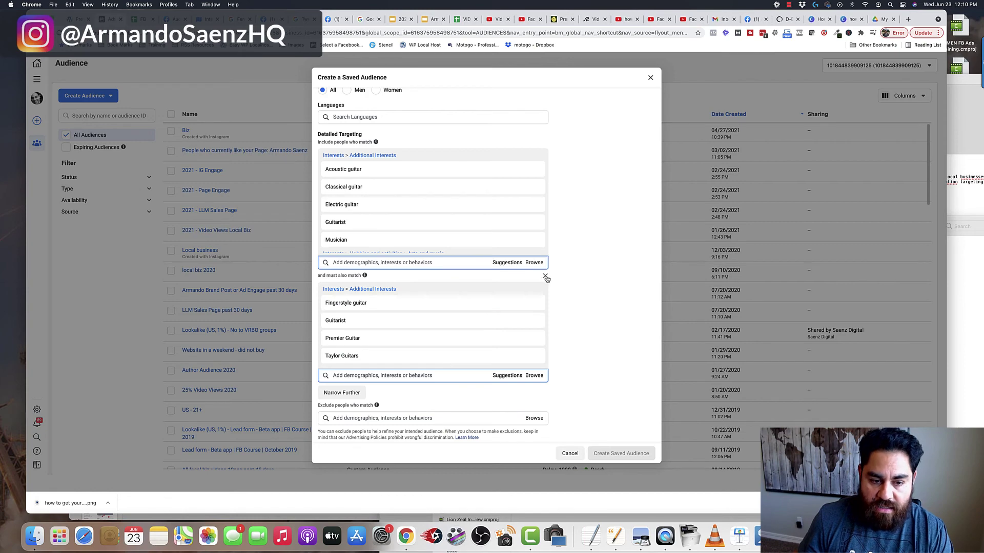
pyautogui.scroll(2, 547, 256)
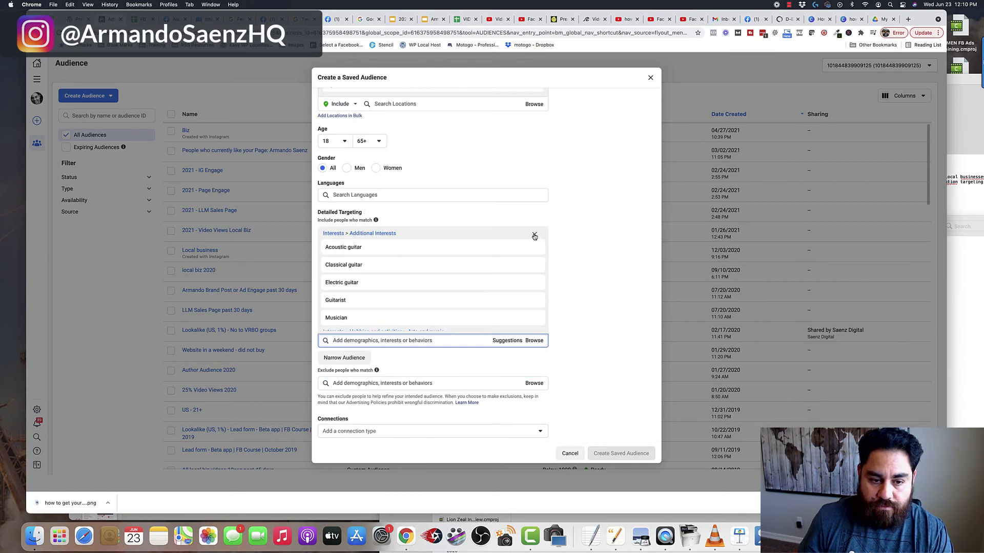
pyautogui.click(535, 236)
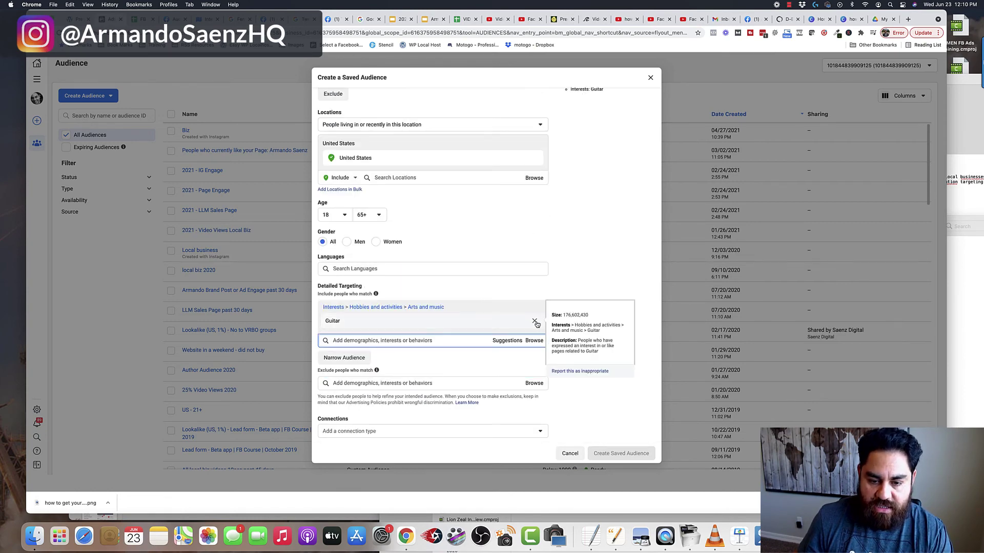
pyautogui.click(535, 322)
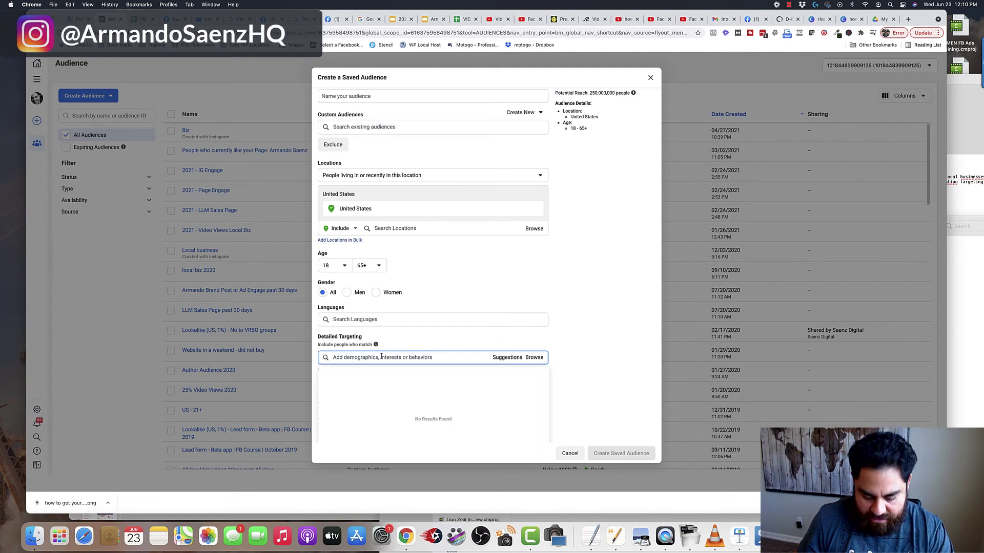
pyautogui.press('super+v')
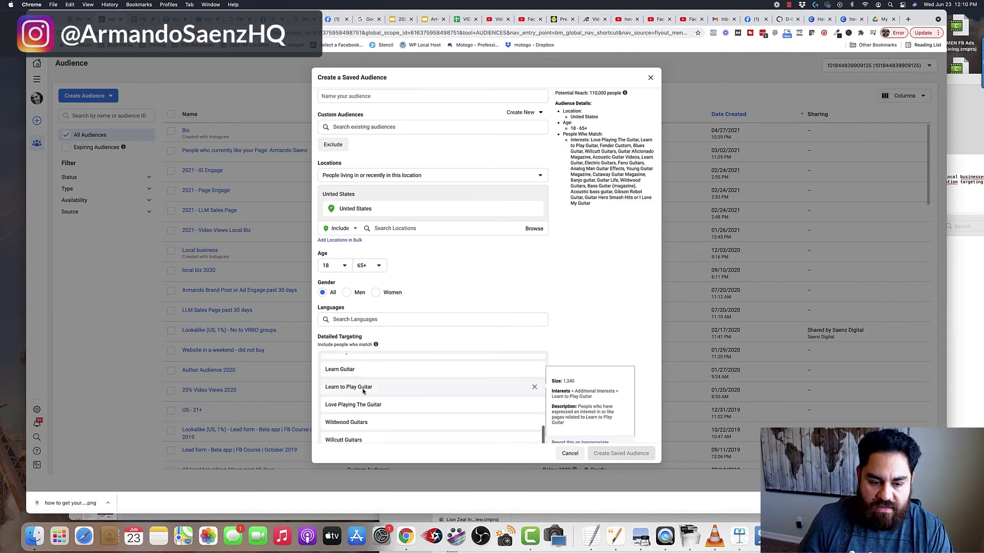
# Narrow the audience with a must-also-match group holding the second layer's interests.
pyautogui.scroll(-5, 557, 326)
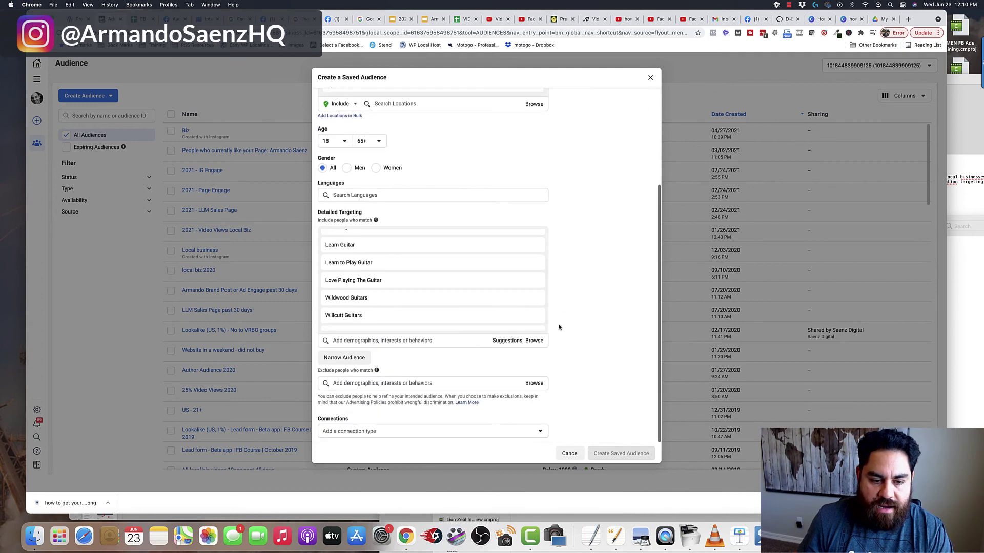
pyautogui.click(346, 359)
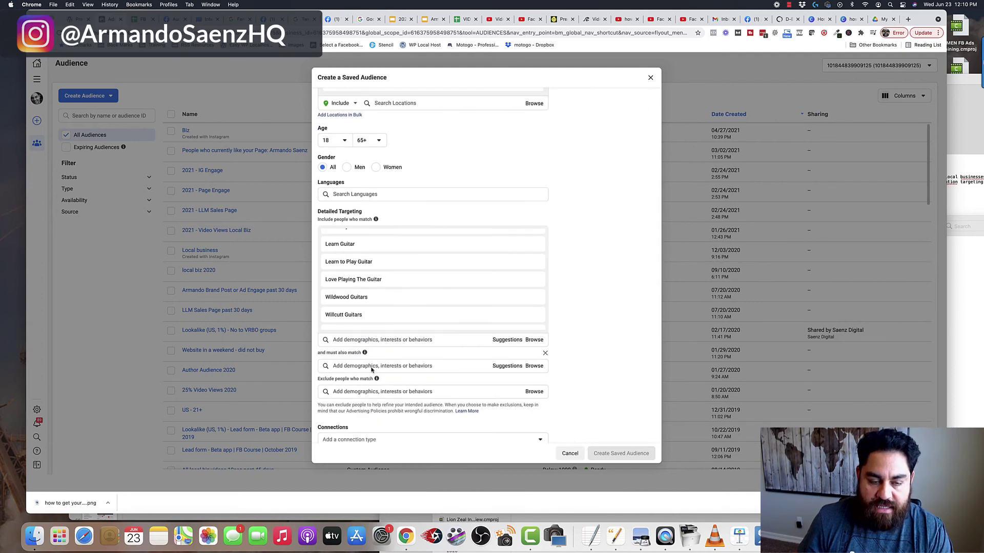
pyautogui.click(204, 21)
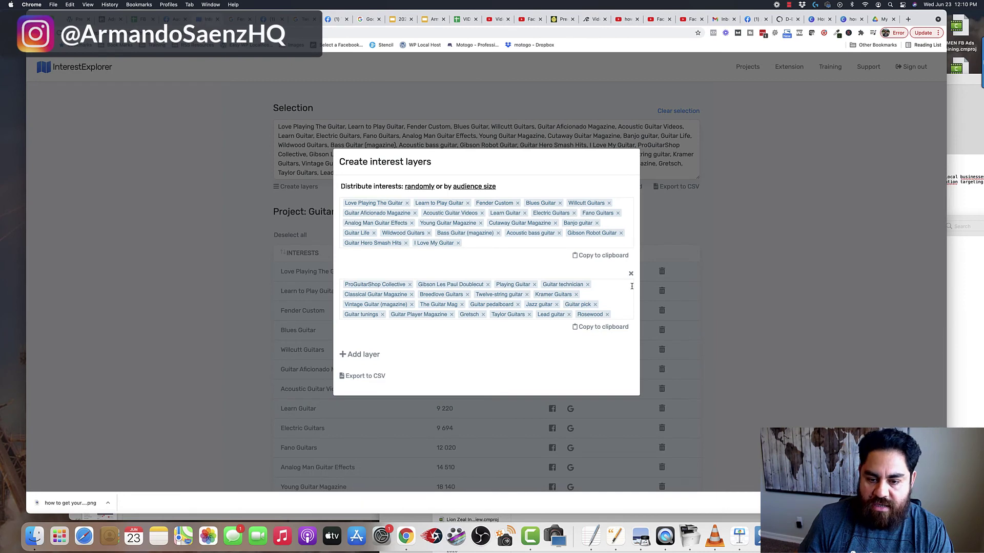
pyautogui.click(600, 326)
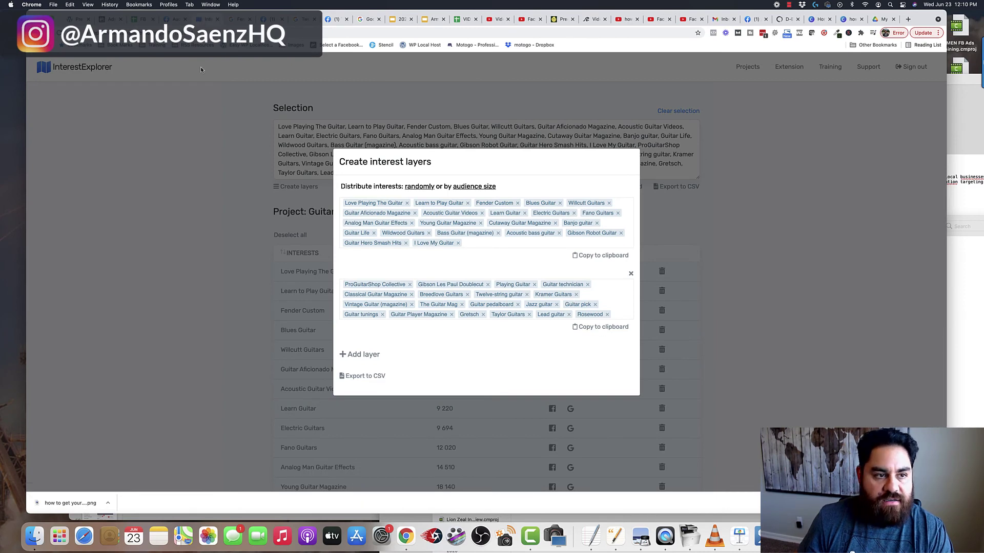
pyautogui.click(109, 21)
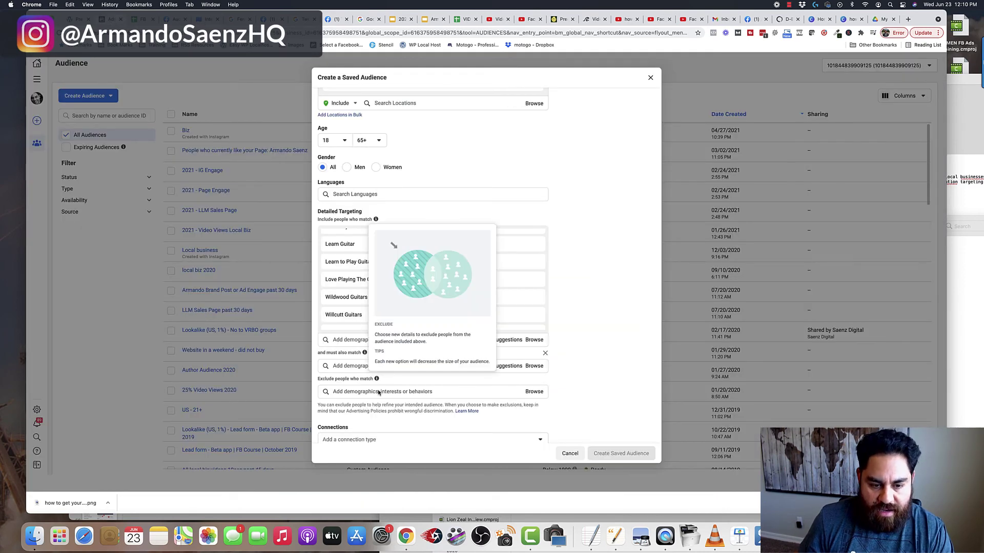
pyautogui.click(371, 367)
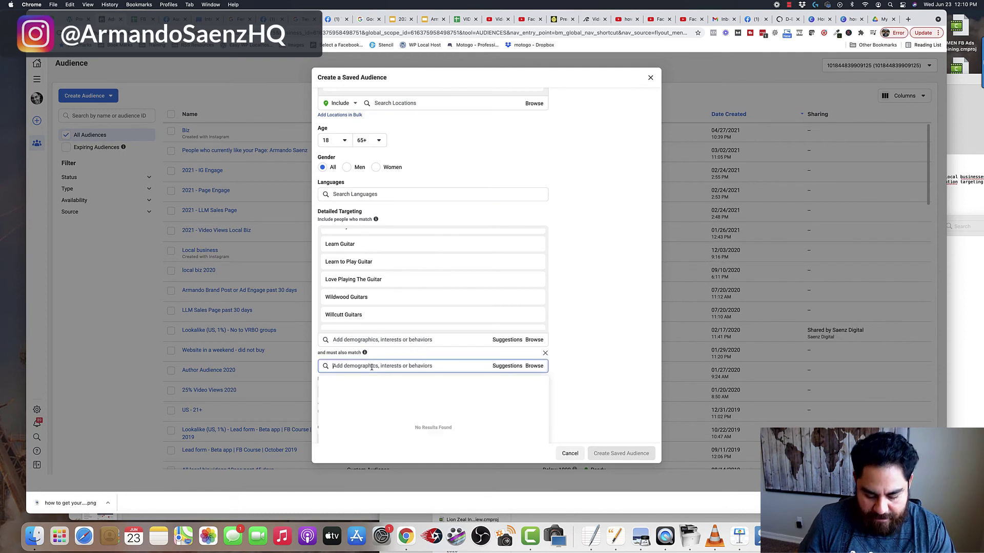
pyautogui.press('super+v')
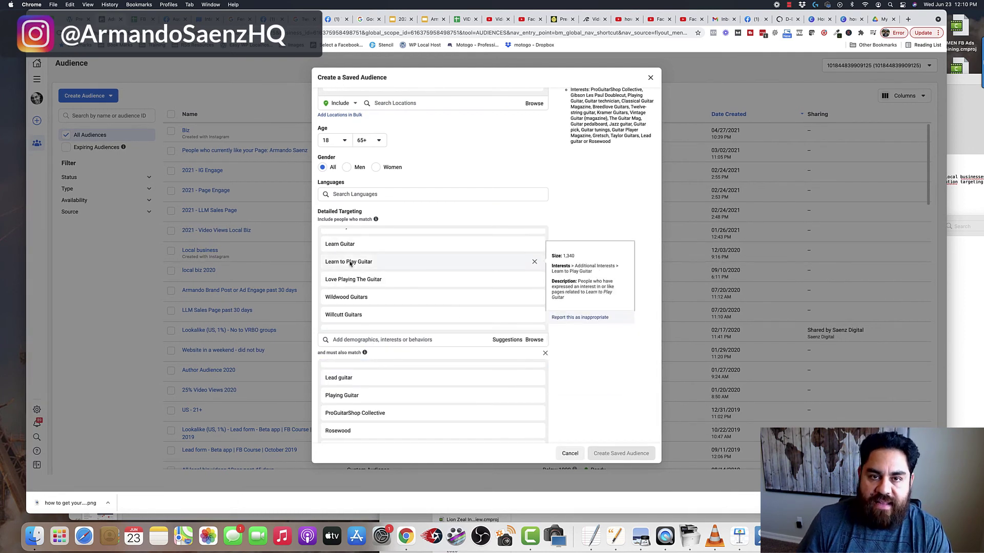
# Begin entering a name for the saved audience.
pyautogui.moveTo(435, 242)
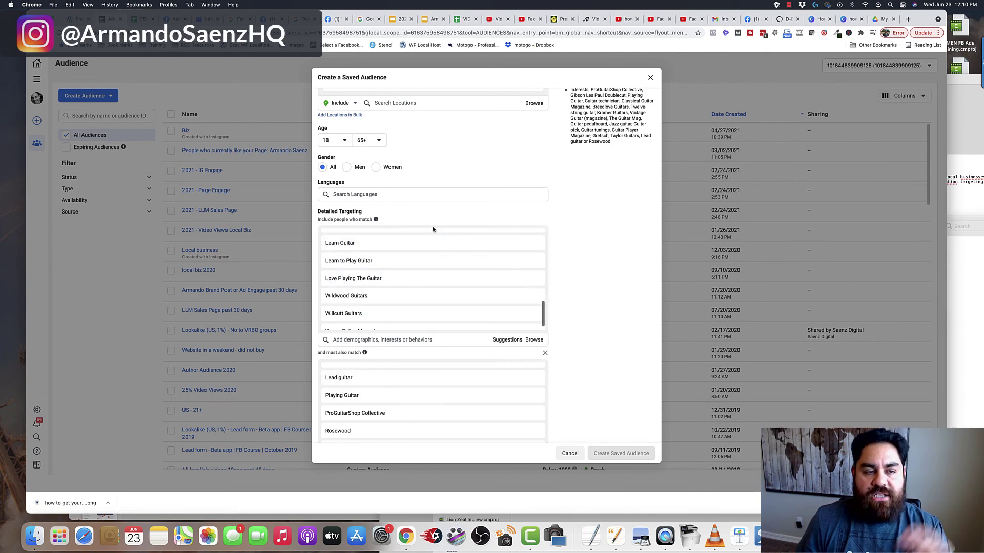
pyautogui.scroll(5, 603, 200)
pyautogui.click(365, 104)
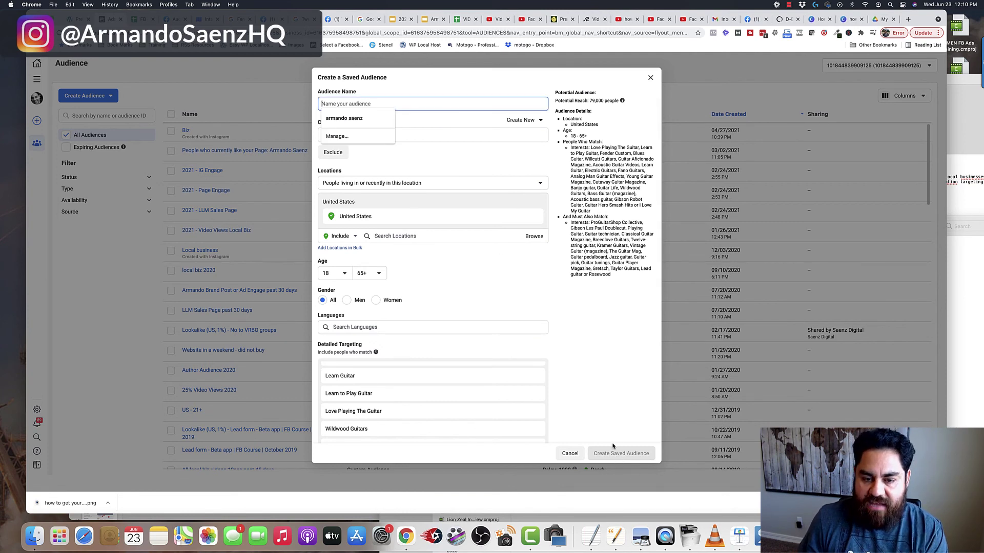
# Rebuild two layers from the guitar interests split by audience size, and copy layer one.
pyautogui.scroll(-1, 359, 174)
pyautogui.click(203, 23)
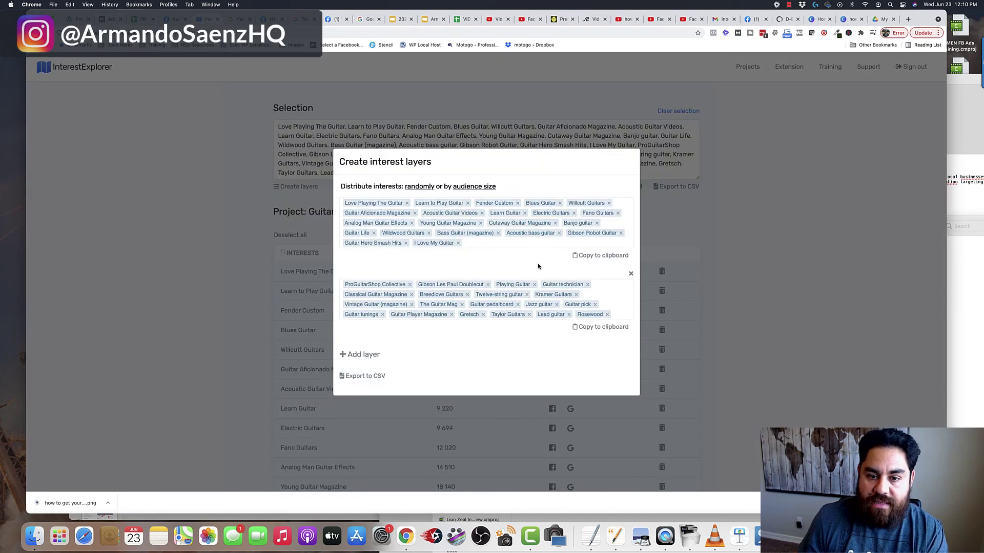
pyautogui.click(631, 275)
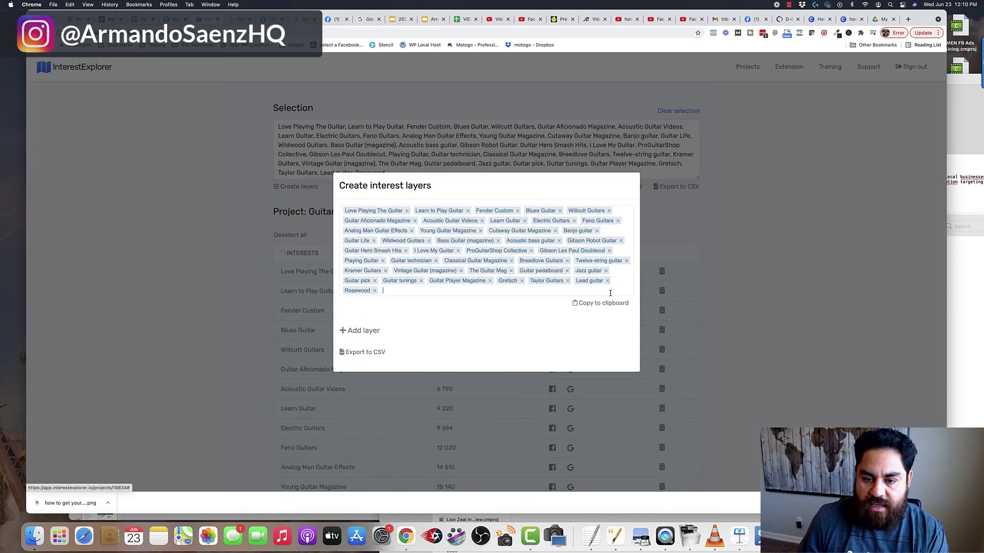
pyautogui.click(381, 331)
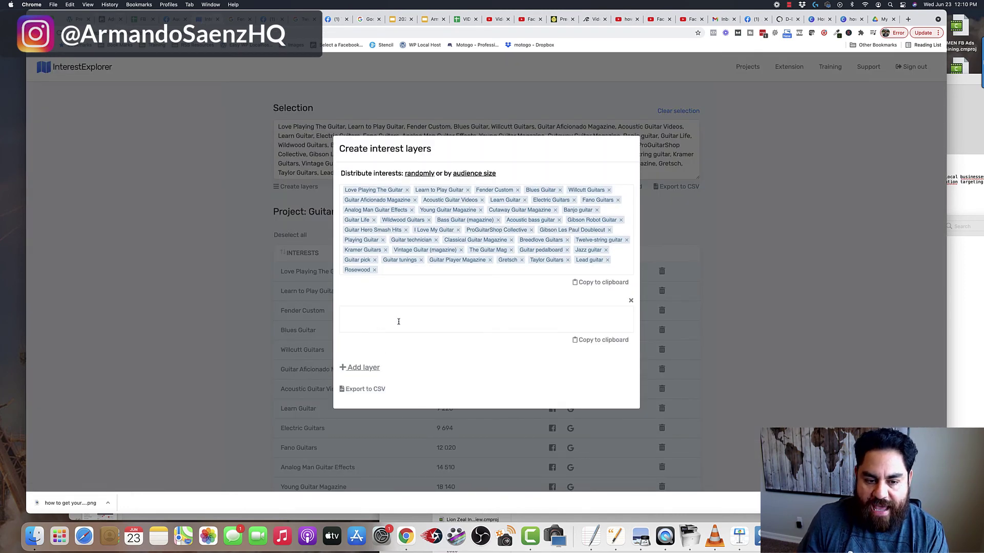
pyautogui.click(631, 300)
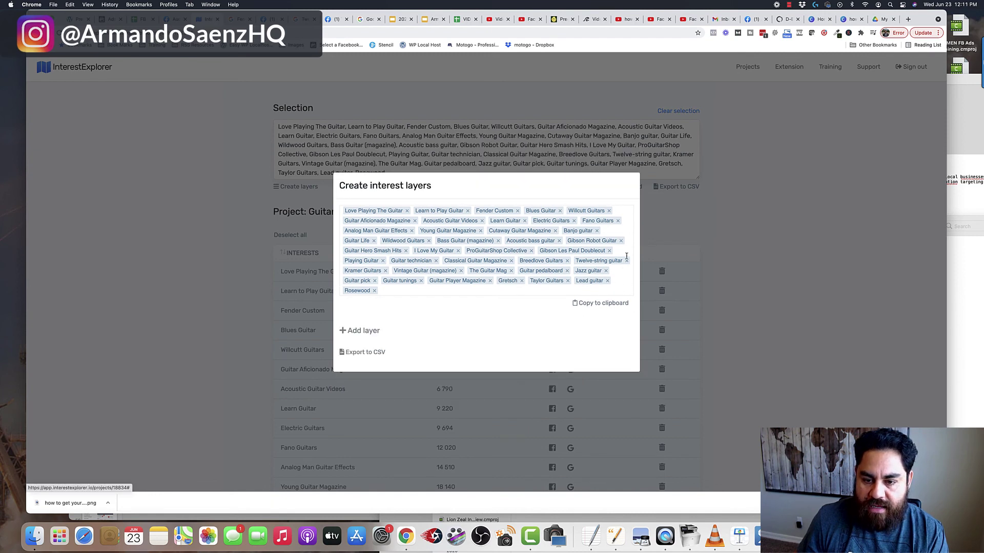
pyautogui.click(370, 333)
pyautogui.click(467, 171)
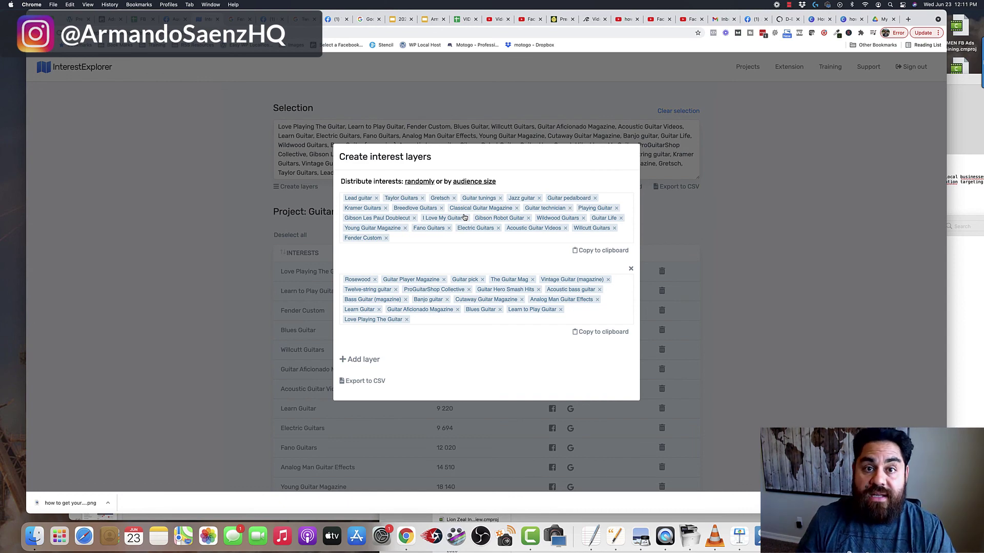
pyautogui.click(593, 251)
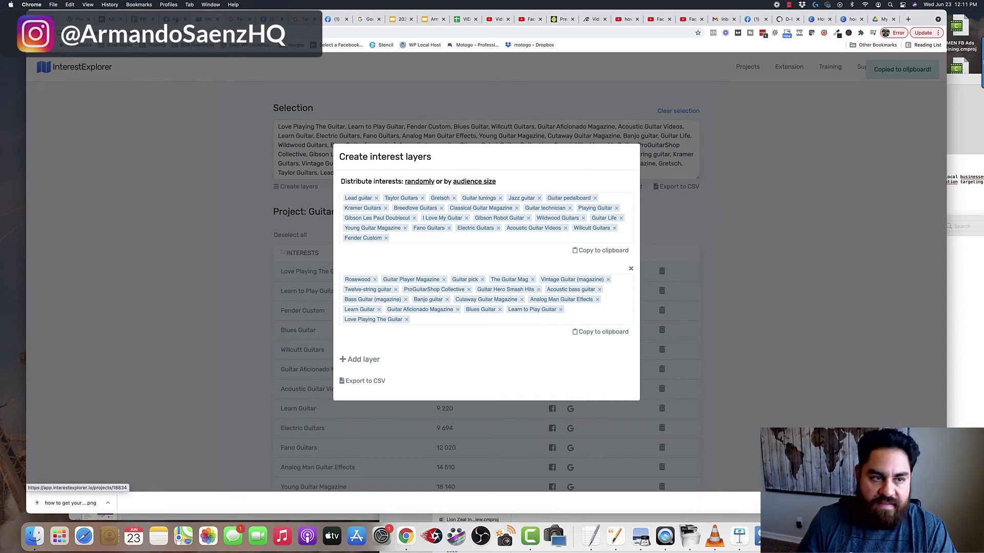
# Return to the Ads Manager saved audience and review its detailed targeting and must-also-match group.
pyautogui.click(112, 21)
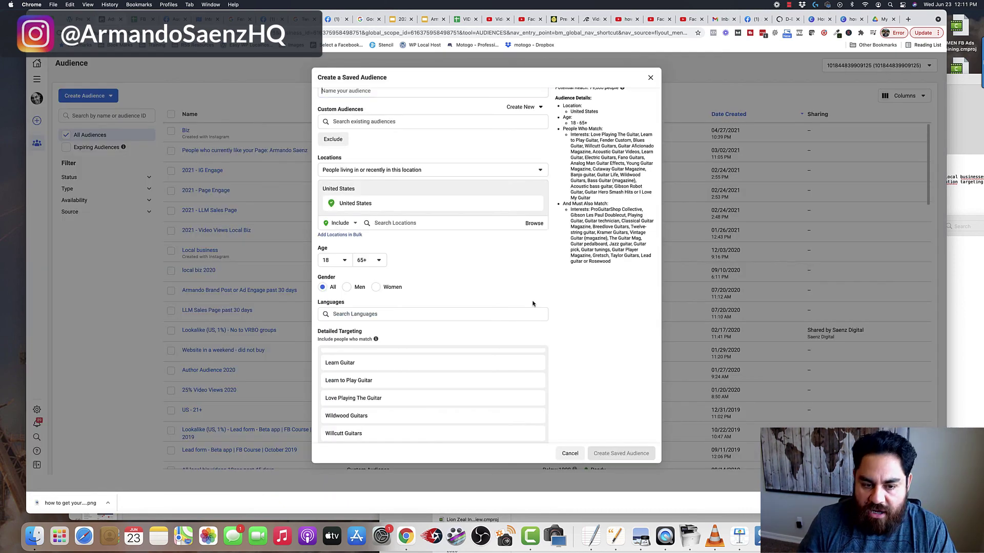
pyautogui.scroll(-3, 535, 303)
pyautogui.scroll(5, 537, 305)
pyautogui.scroll(8, 540, 306)
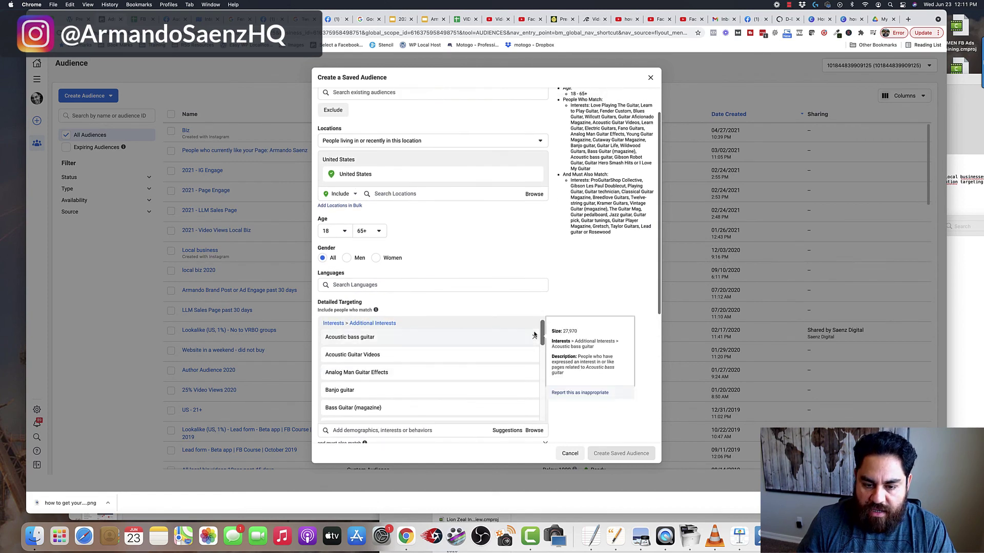